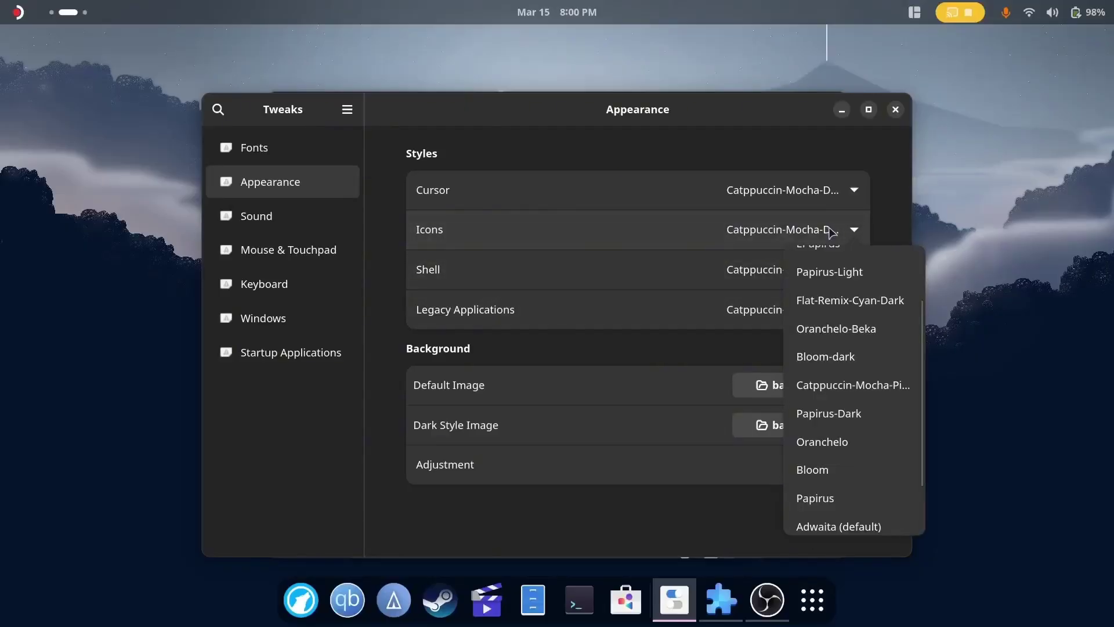
Apply the Oranchelo-Beka icon theme in GNOME Tweaks.
click(846, 330)
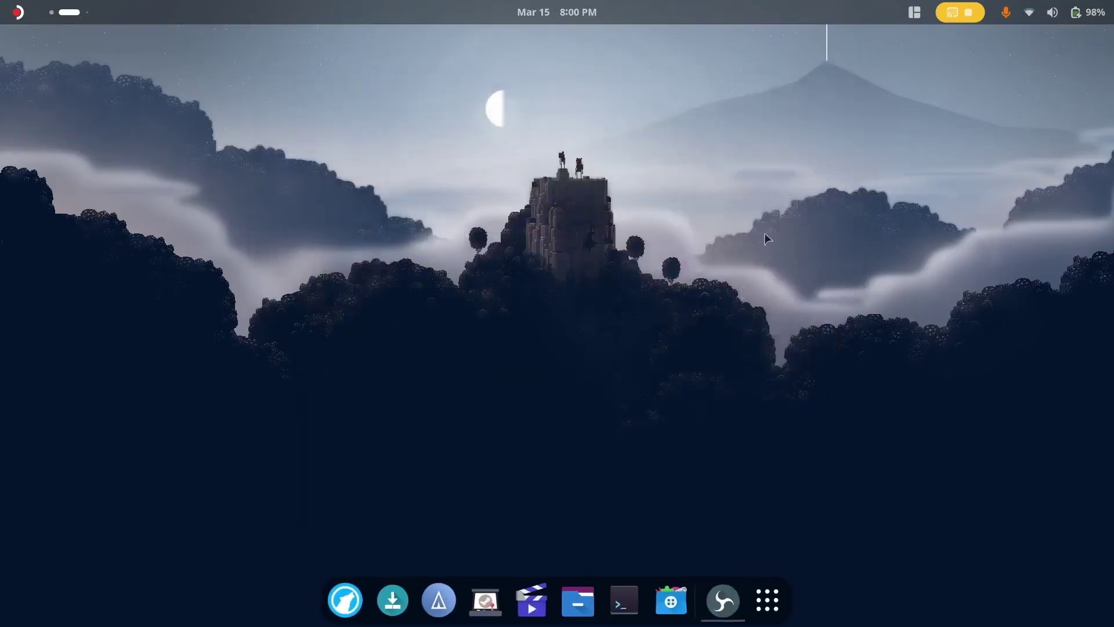
Open and close the Files home folder, then bring up the Activities overview.
click(574, 598)
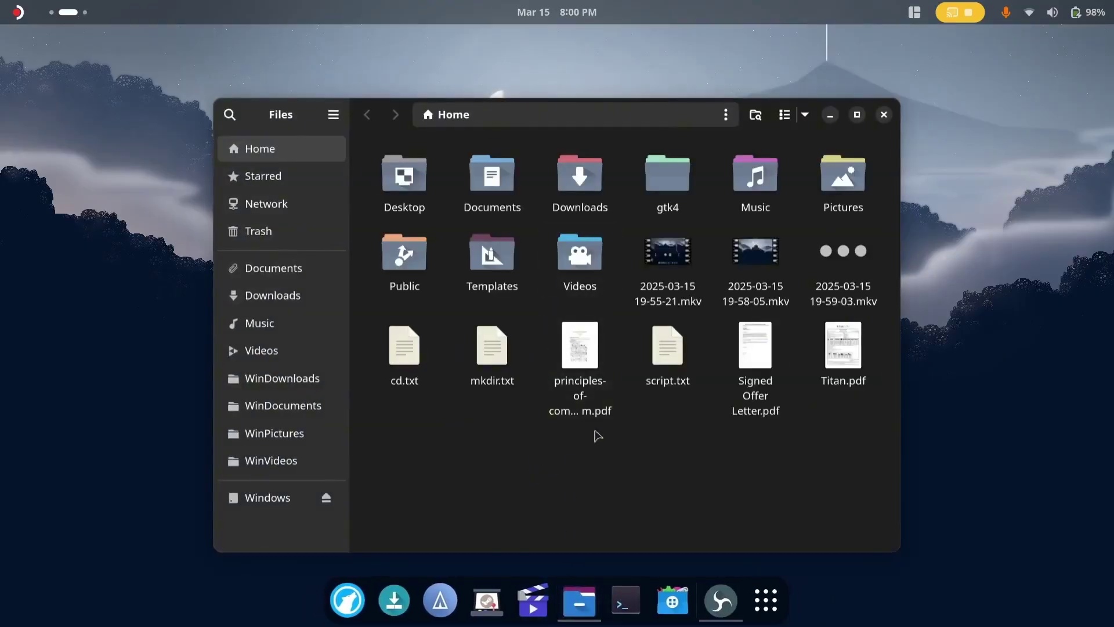
click(884, 115)
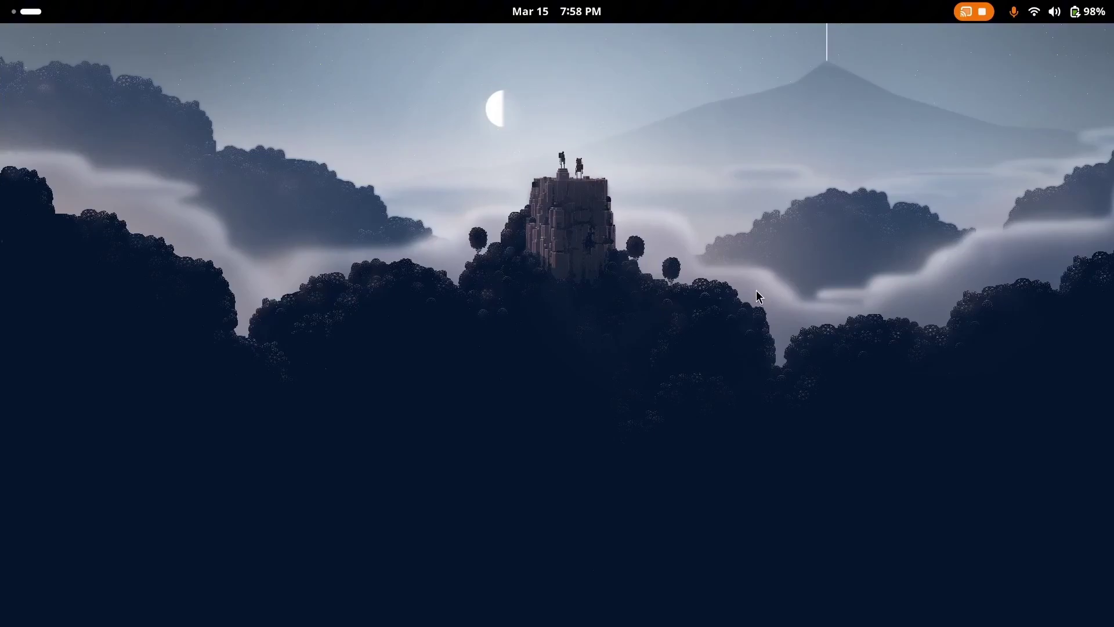
key(super)
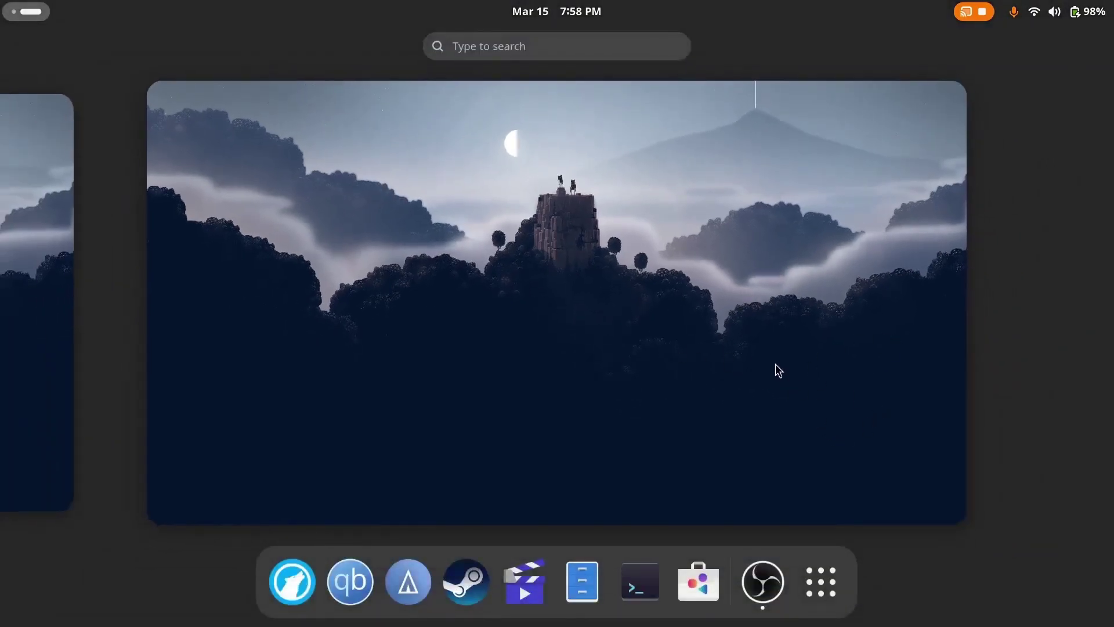
Toggle the calendar popup and the quick settings menu, then return to the desktop.
click(557, 11)
click(557, 11)
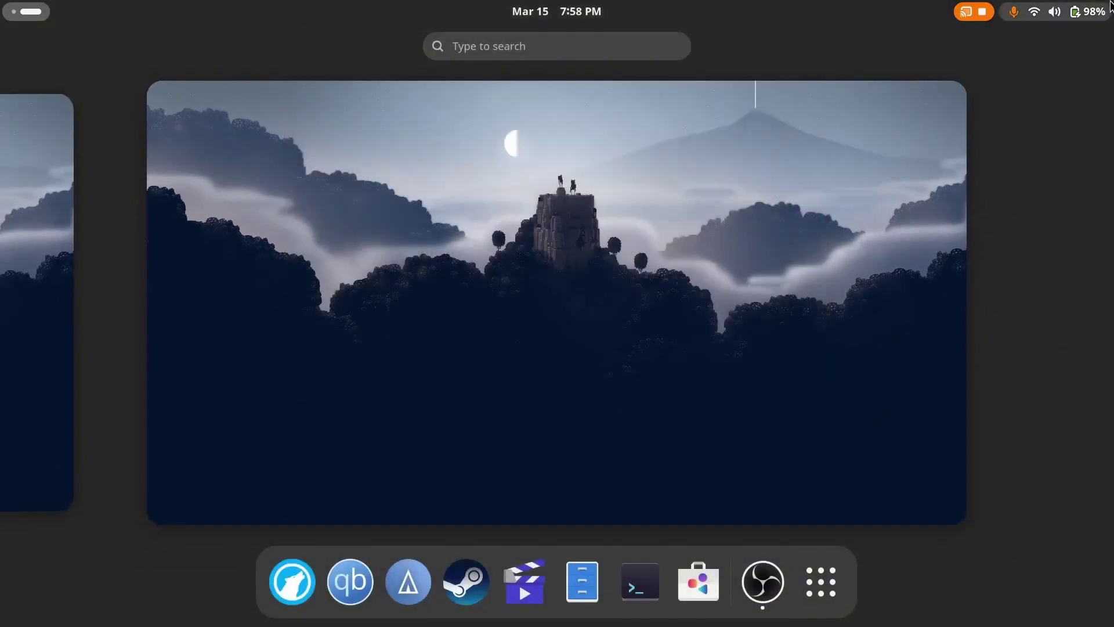
click(1111, 8)
click(1111, 8)
click(722, 229)
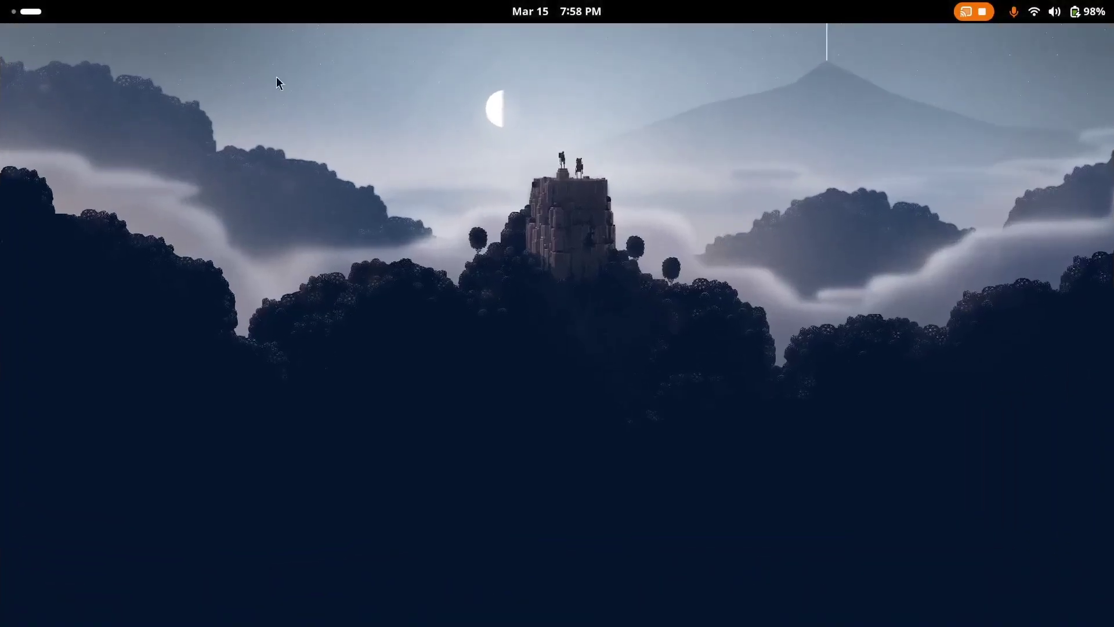
Toggle the Activities overview from the top-left corner, then reopen it with Super.
click(32, 14)
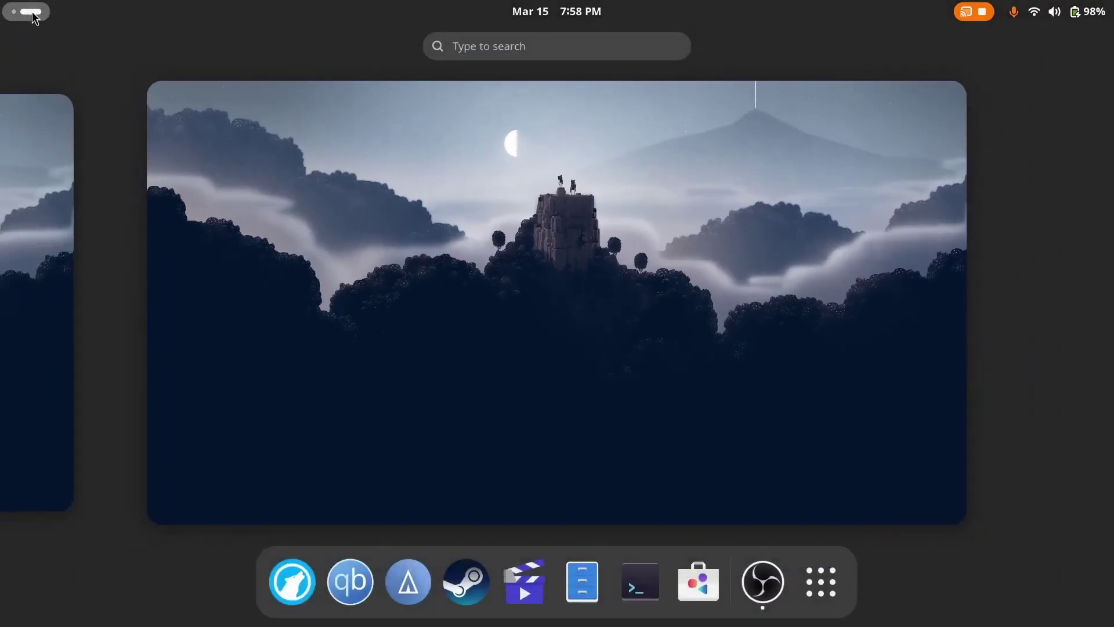
click(32, 14)
key(super)
Open the panel's widget browser and try searching for 'netspeed' and 'wheth'.
click(803, 555)
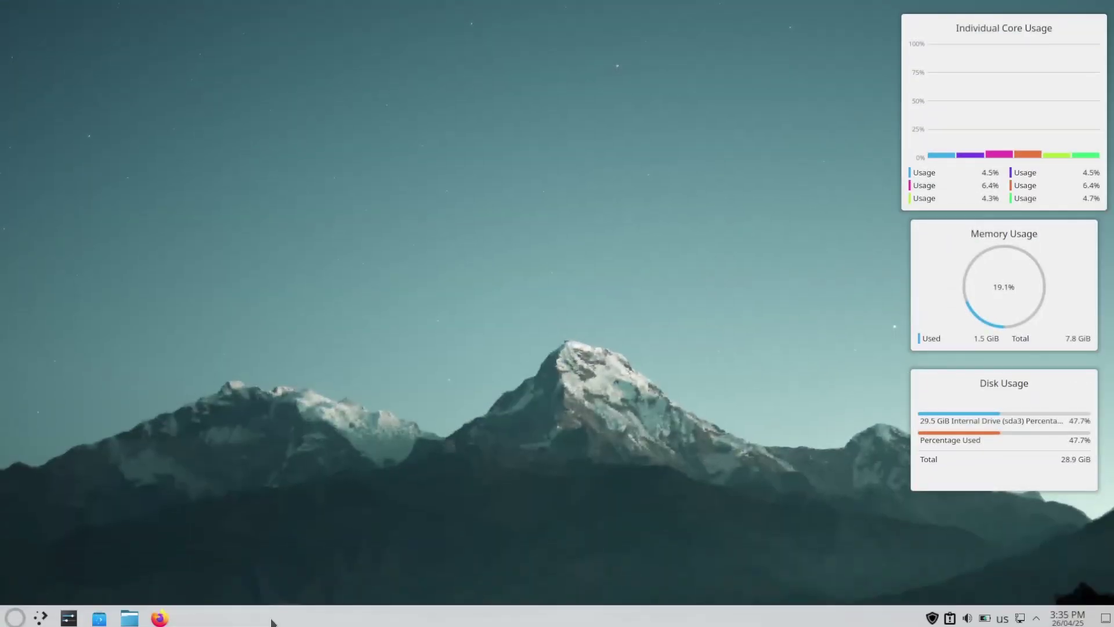
right_click(271, 617)
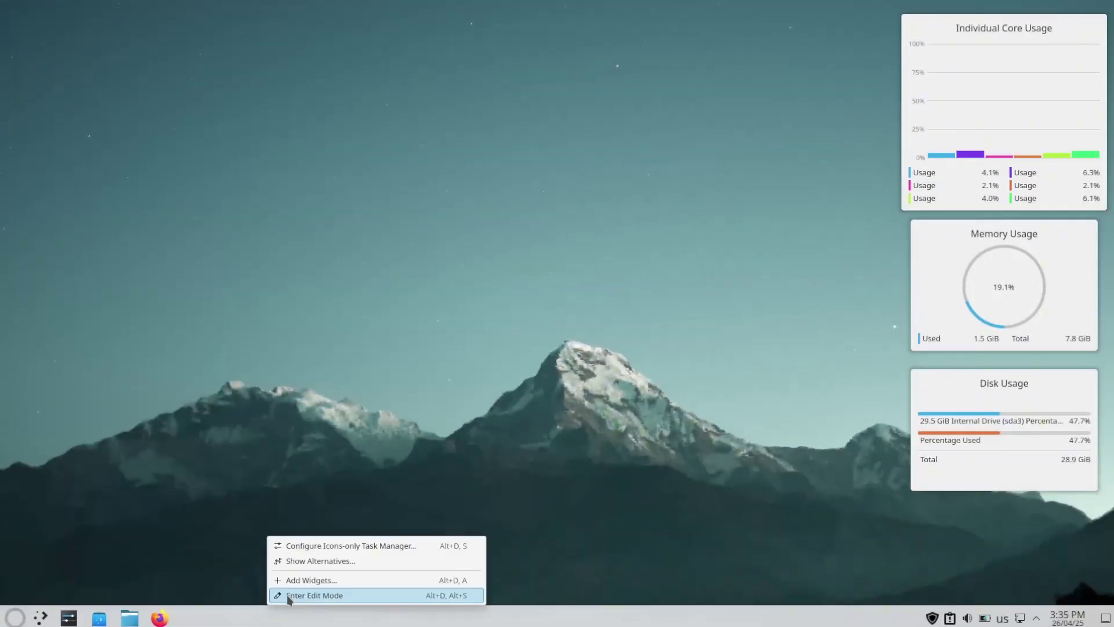
click(307, 579)
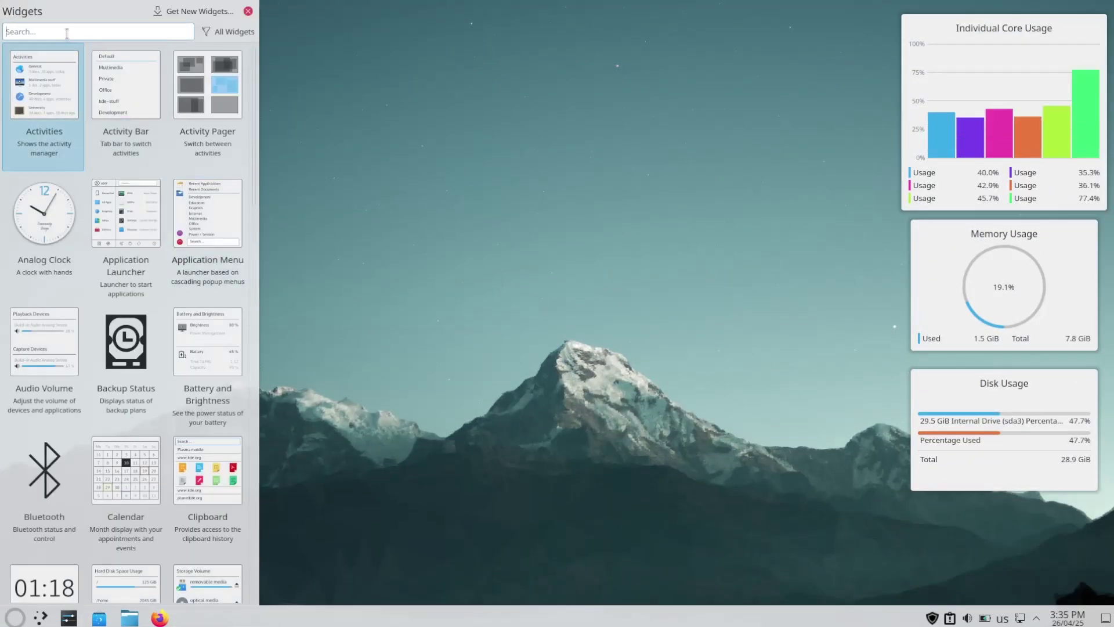
text(netspeed)
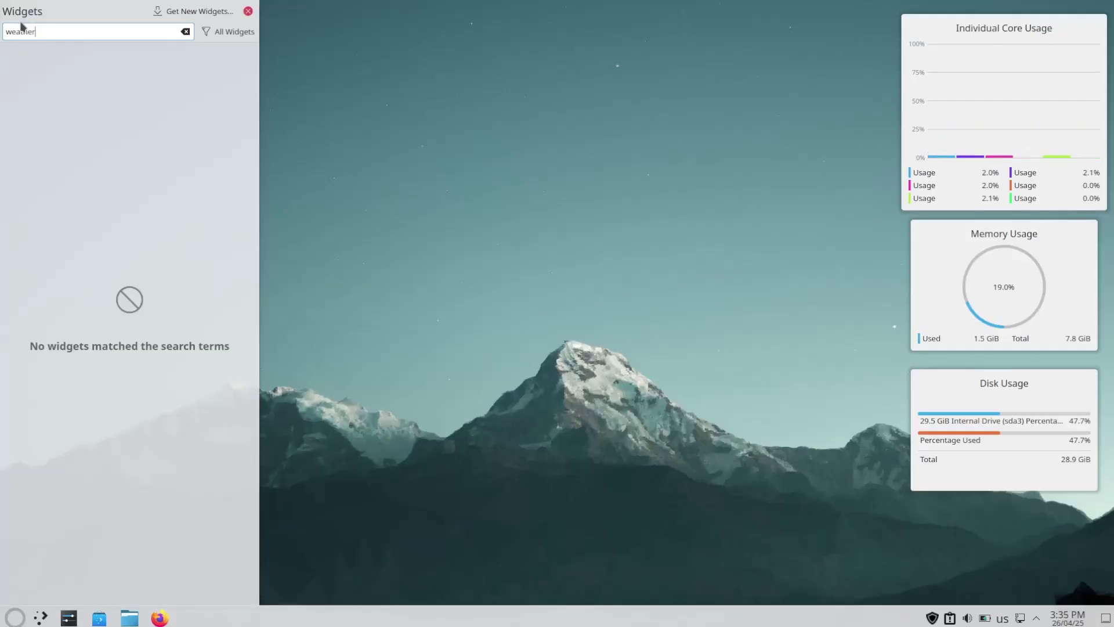
key(BackSpace)
key(BackSpace)
key(BackSpace)
key(BackSpace)
key(BackSpace)
key(BackSpace)
key(BackSpace)
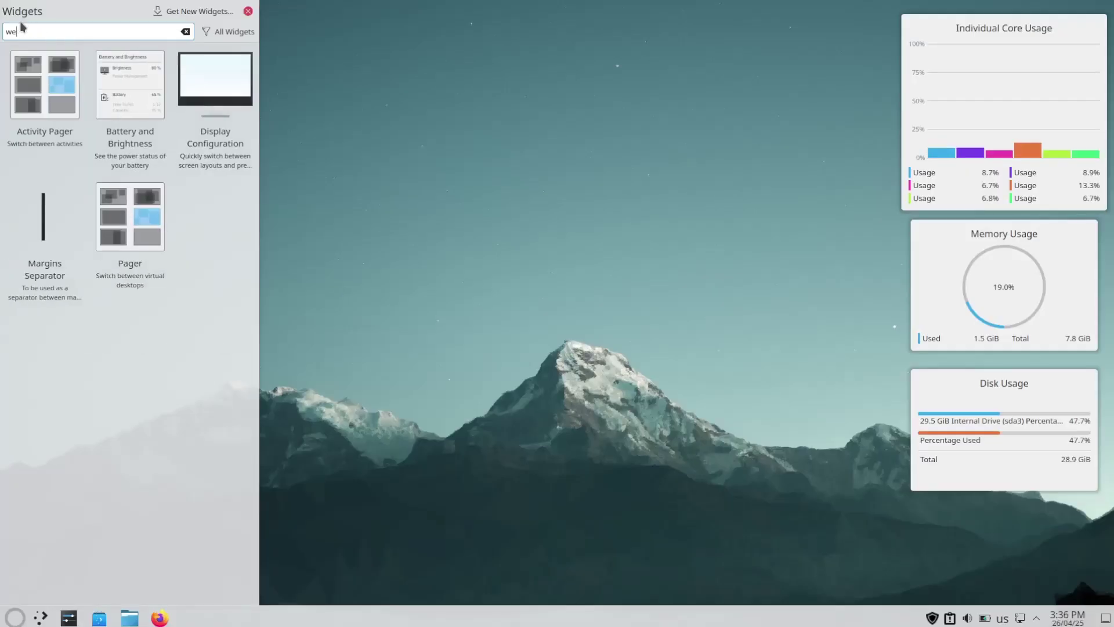
text(wheth)
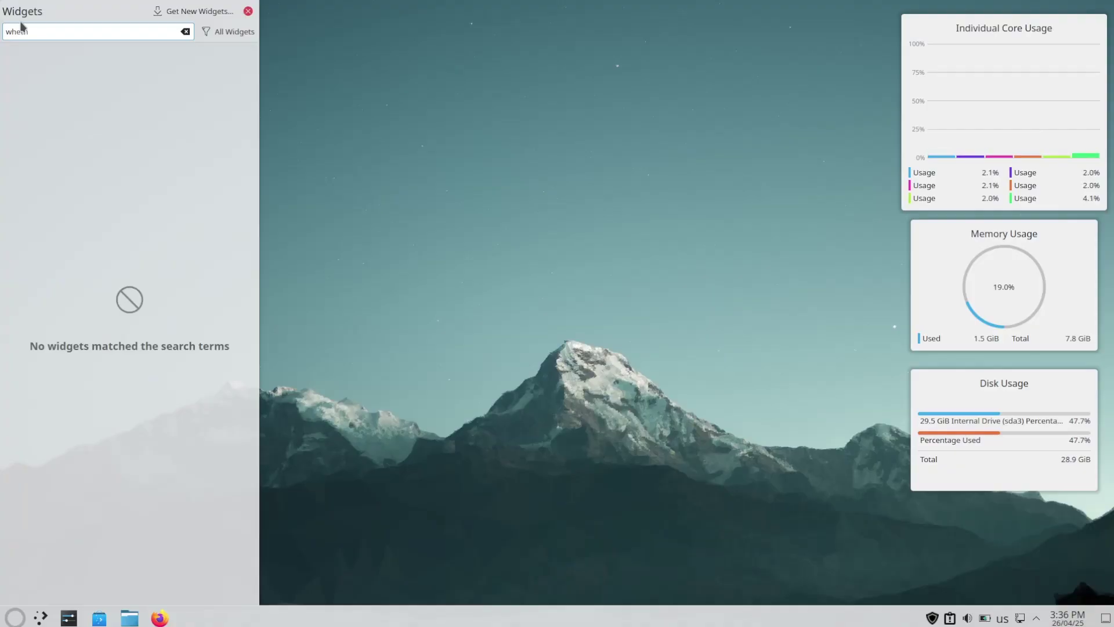
key(BackSpace)
key(BackSpace)
key(BackSpace)
key(BackSpace)
key(BackSpace)
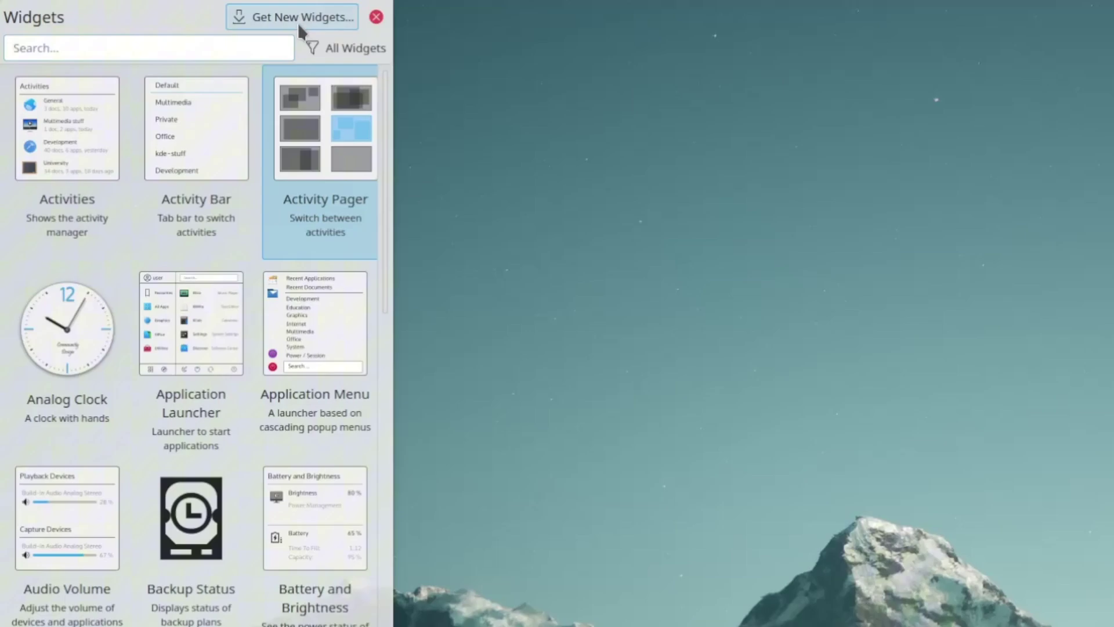
Open Download New Plasma Widgets and search it for 'wea'.
click(196, 15)
click(293, 47)
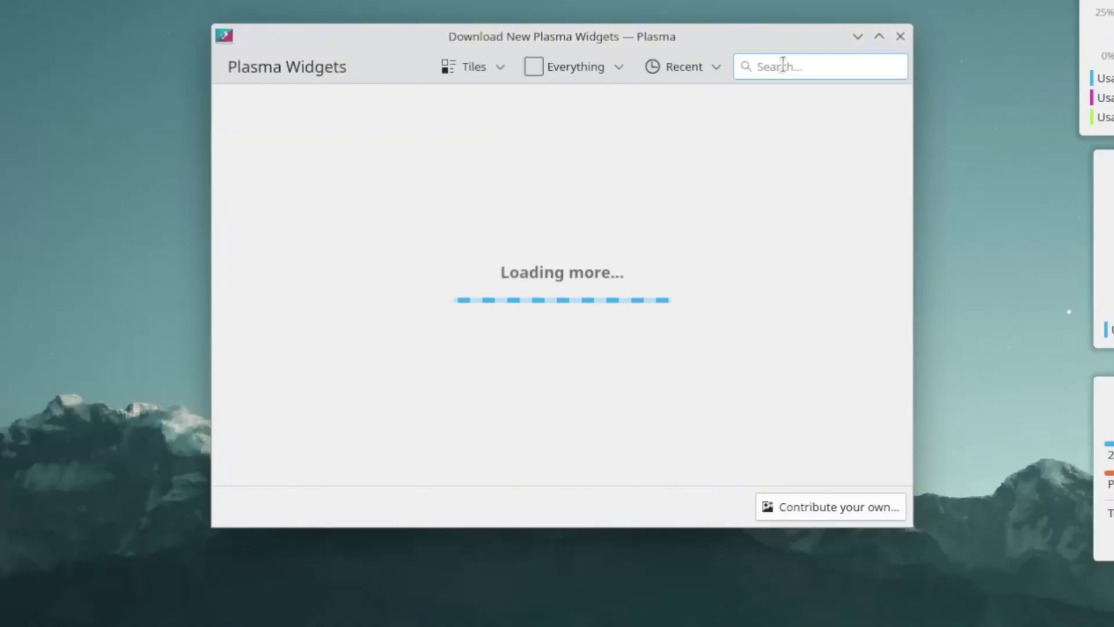
click(782, 68)
text(wea)
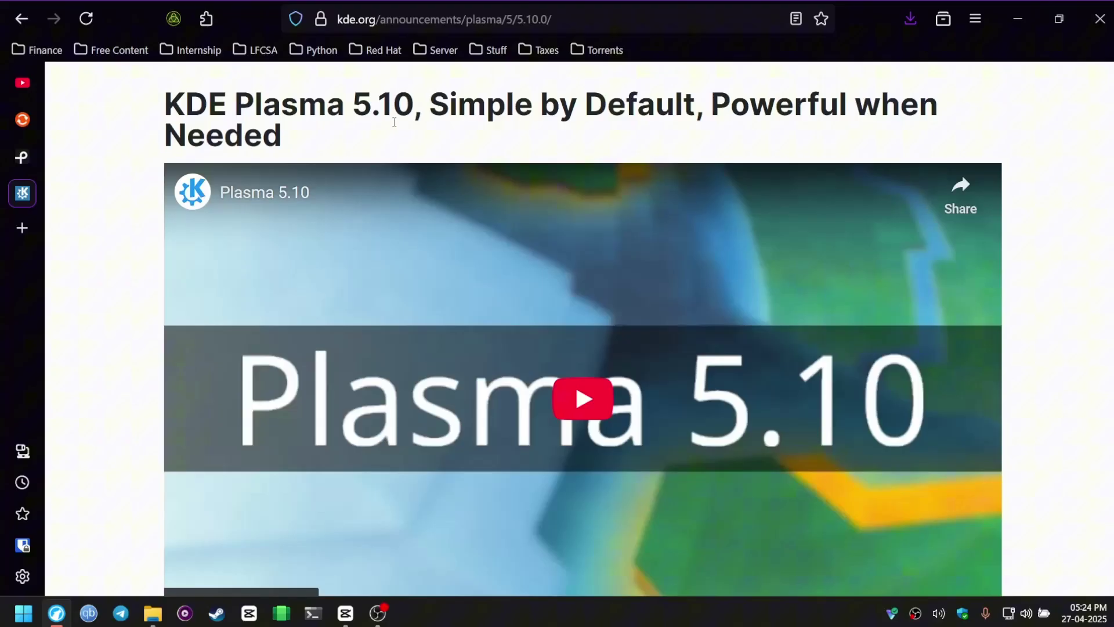
Select the full KDE Plasma 5.10 heading on the kde.org announcement page.
drag(397, 139, 154, 109)
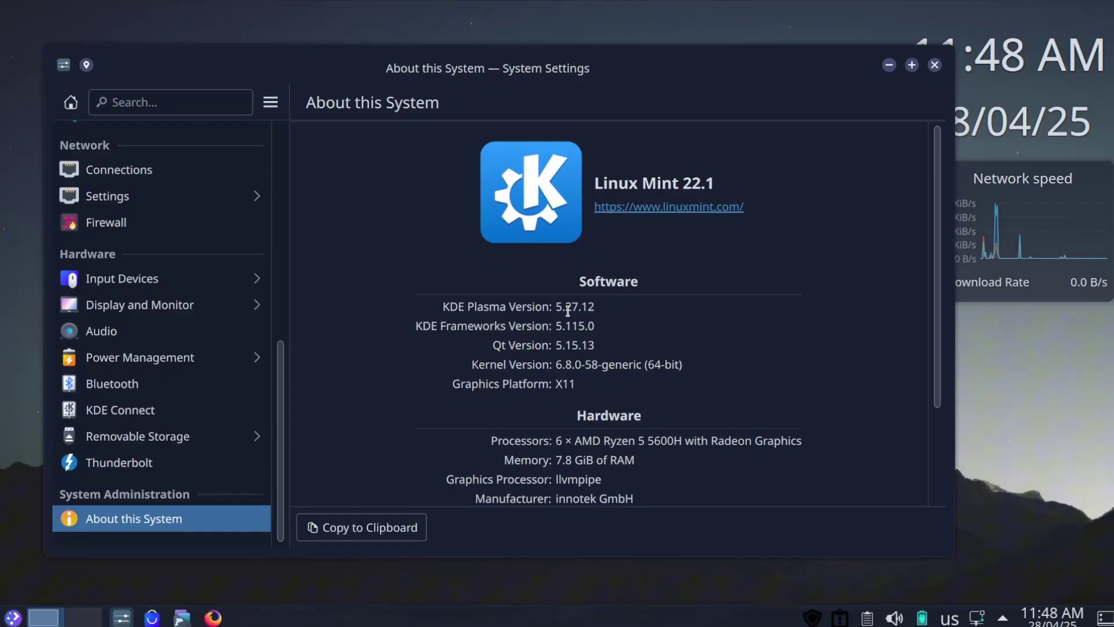
Select the Plasma version 5.27.12, scroll through About this System, and close System Settings.
double_click(569, 308)
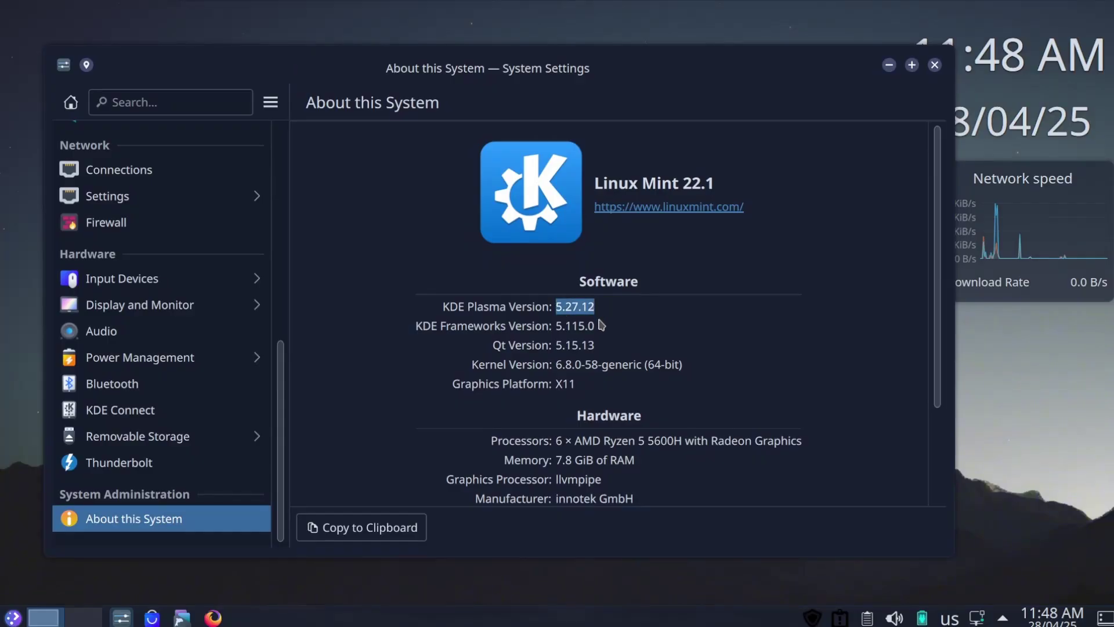
scroll(604, 328, down, 1)
scroll(604, 330, down, 1)
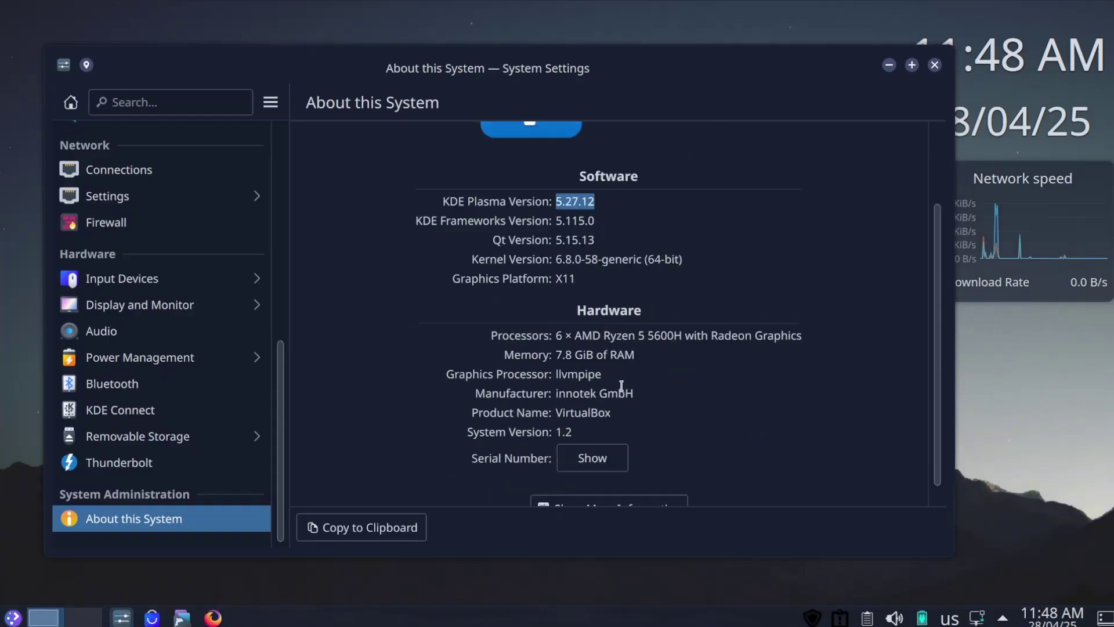
scroll(618, 401, down, 1)
scroll(617, 398, up, 3)
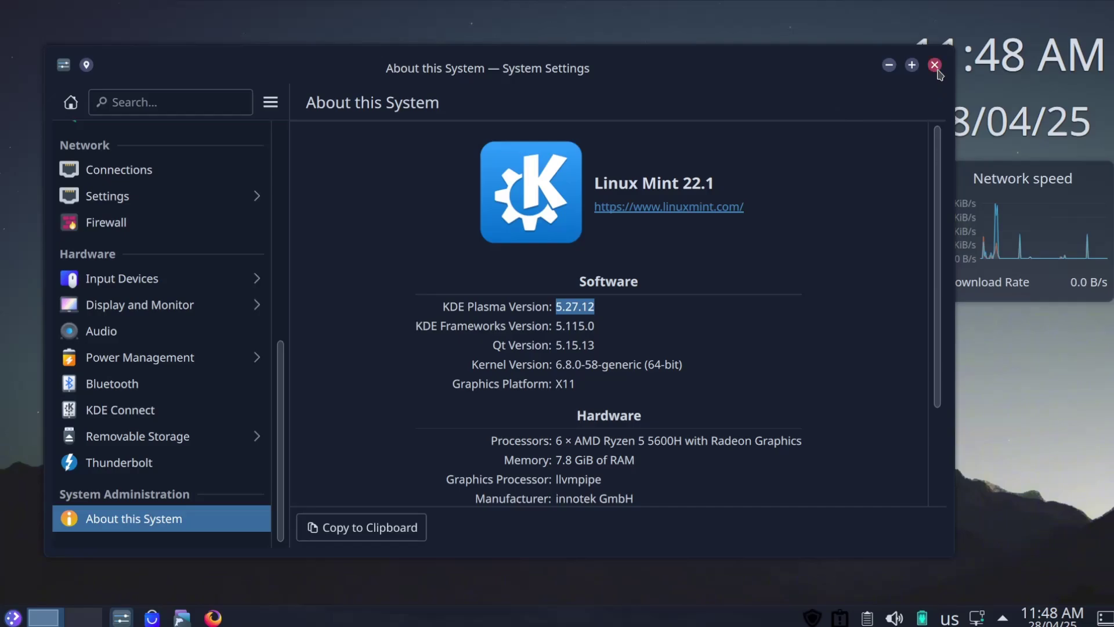
click(934, 65)
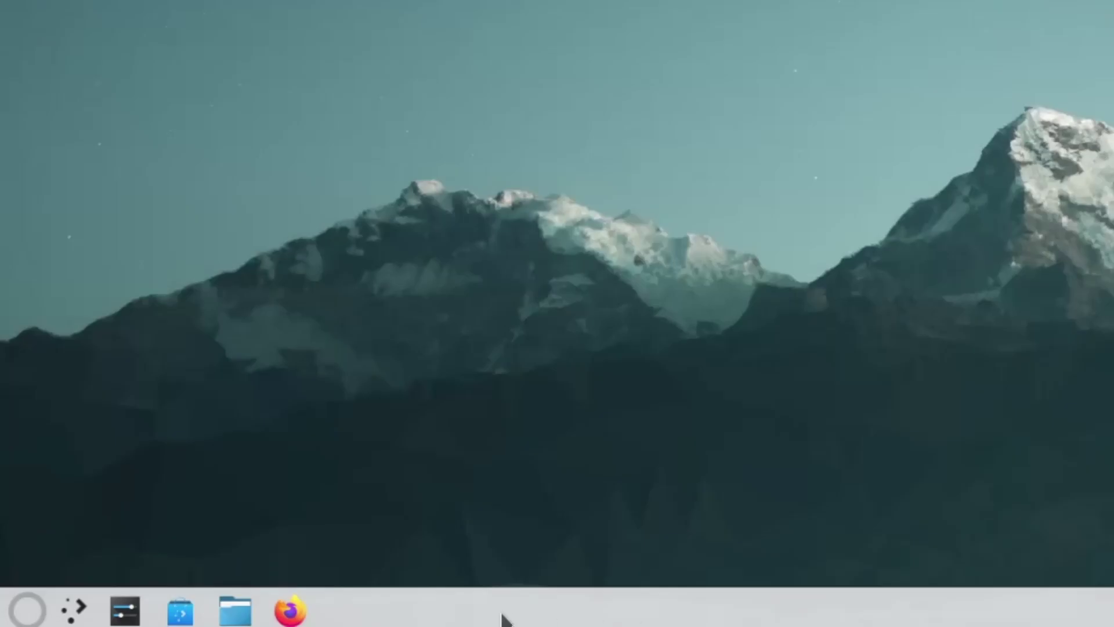
From the panel's widget browser, open Download New Plasma Widgets and search 'wea' for weather widgets.
right_click(271, 621)
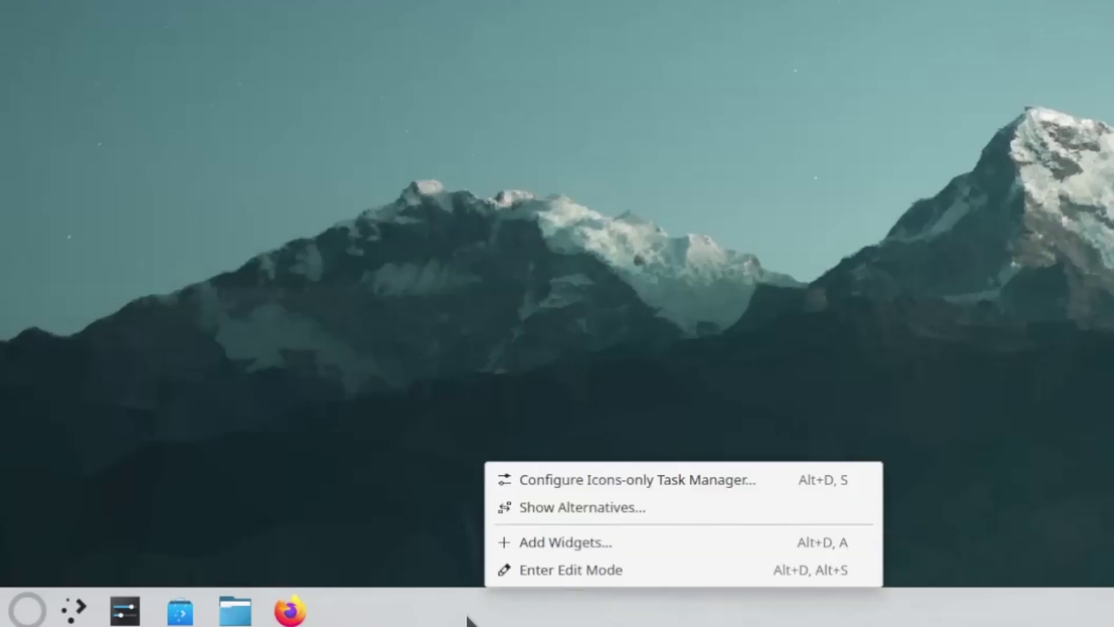
click(557, 537)
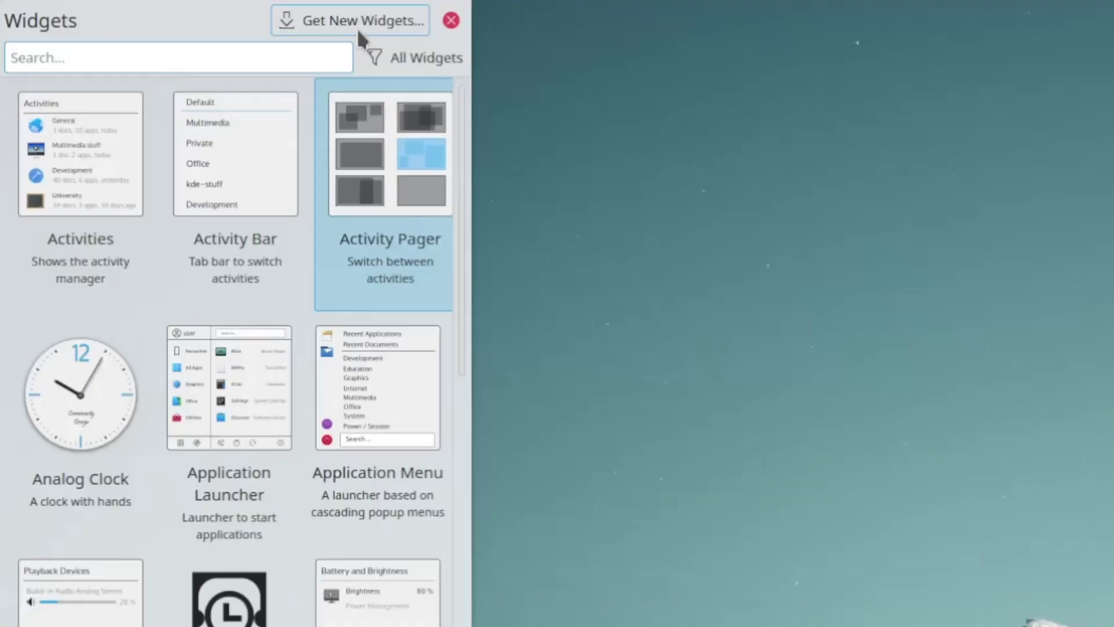
click(355, 24)
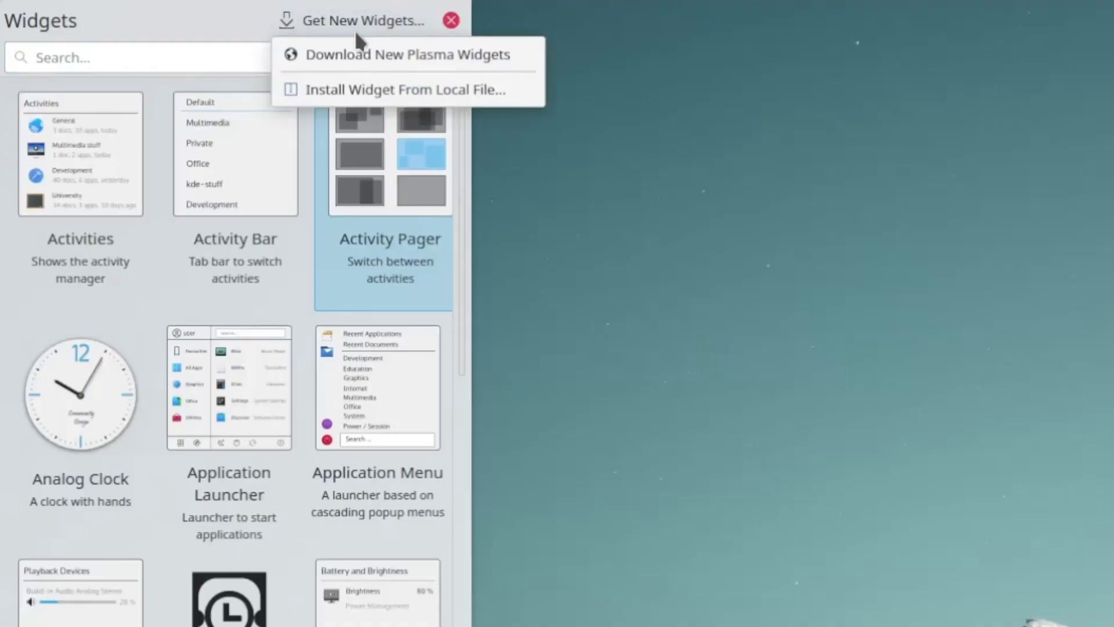
click(352, 54)
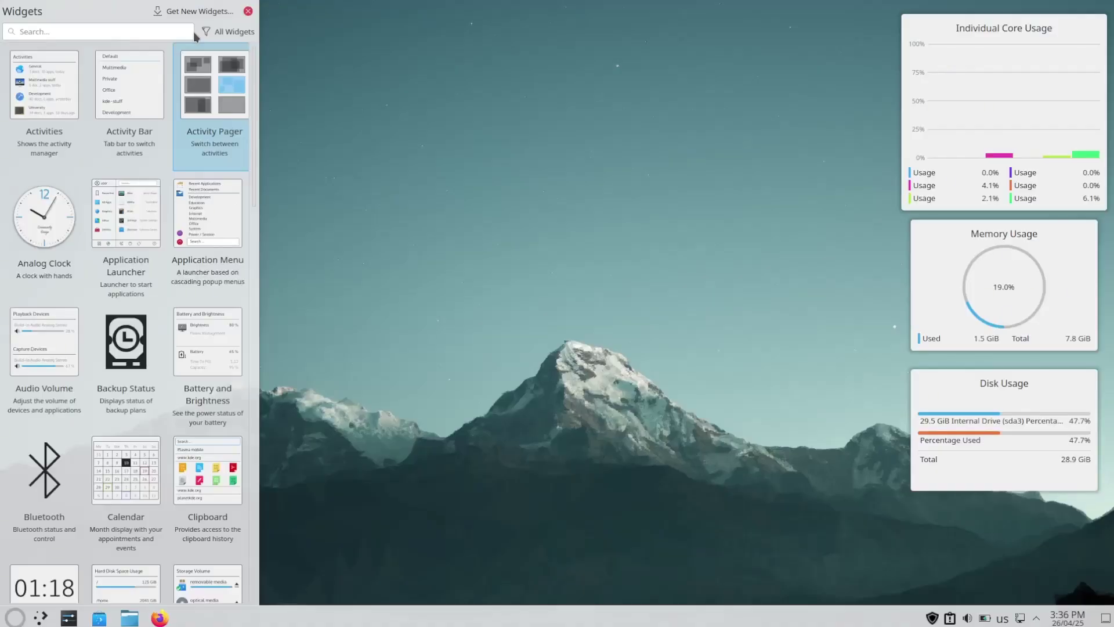
text(wea)
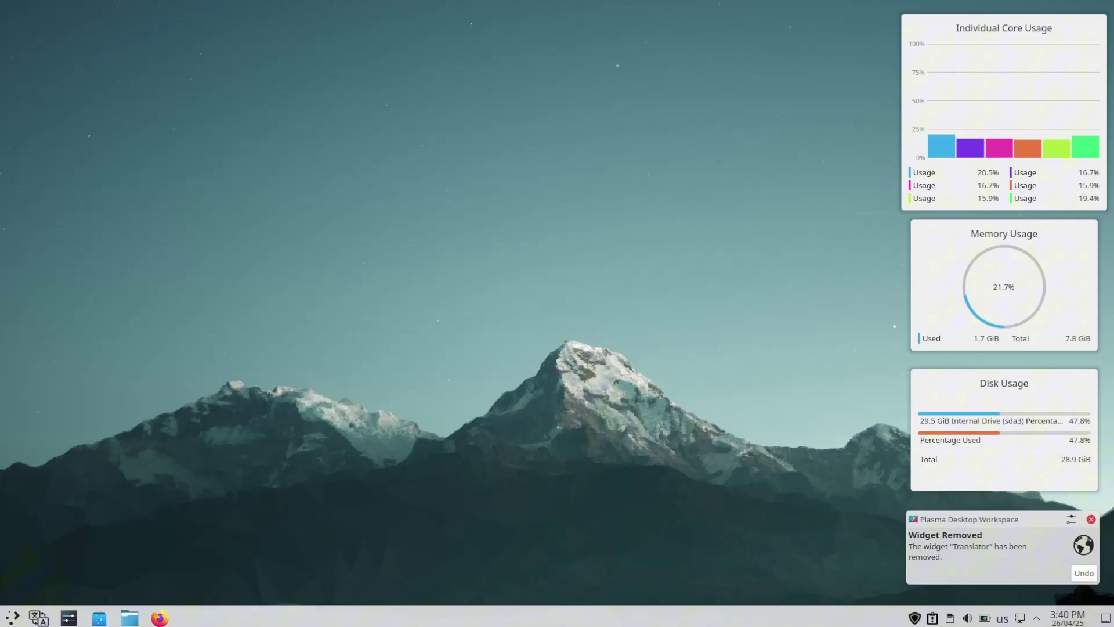
Open the Translator widget and set source language English, destination Hindi.
click(38, 617)
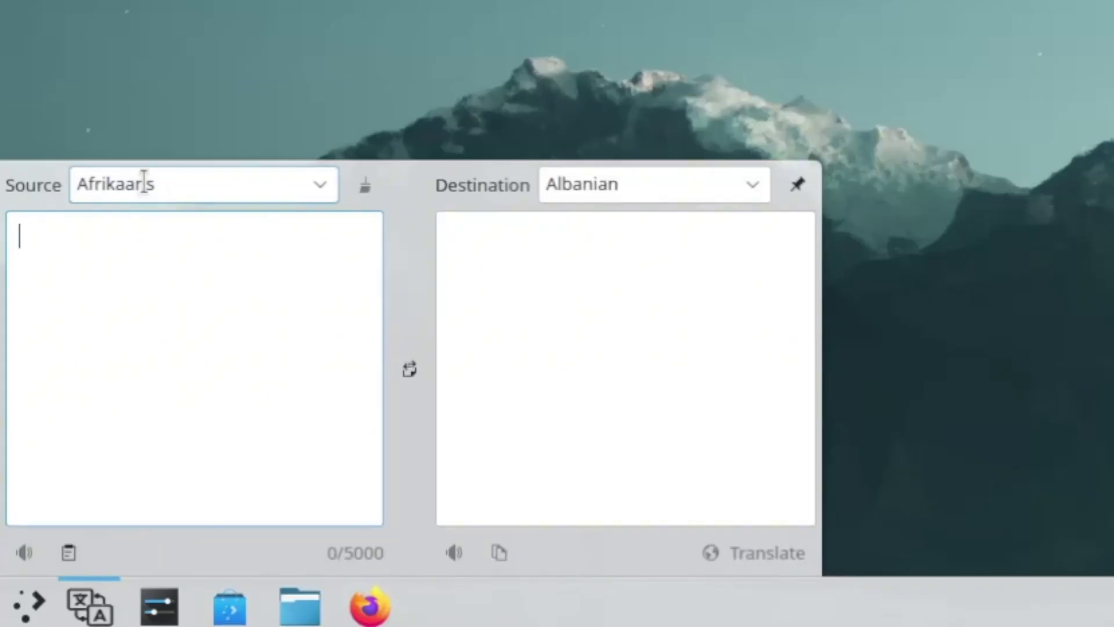
click(62, 432)
key(ctrl+a)
text(English)
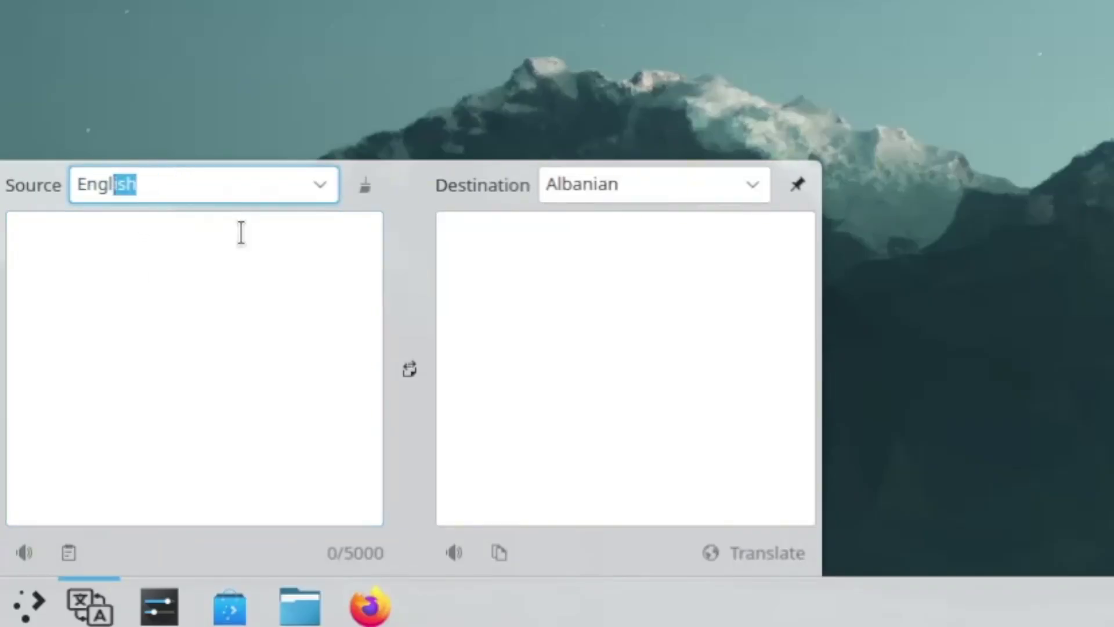
triple_click(662, 184)
text(Hindi)
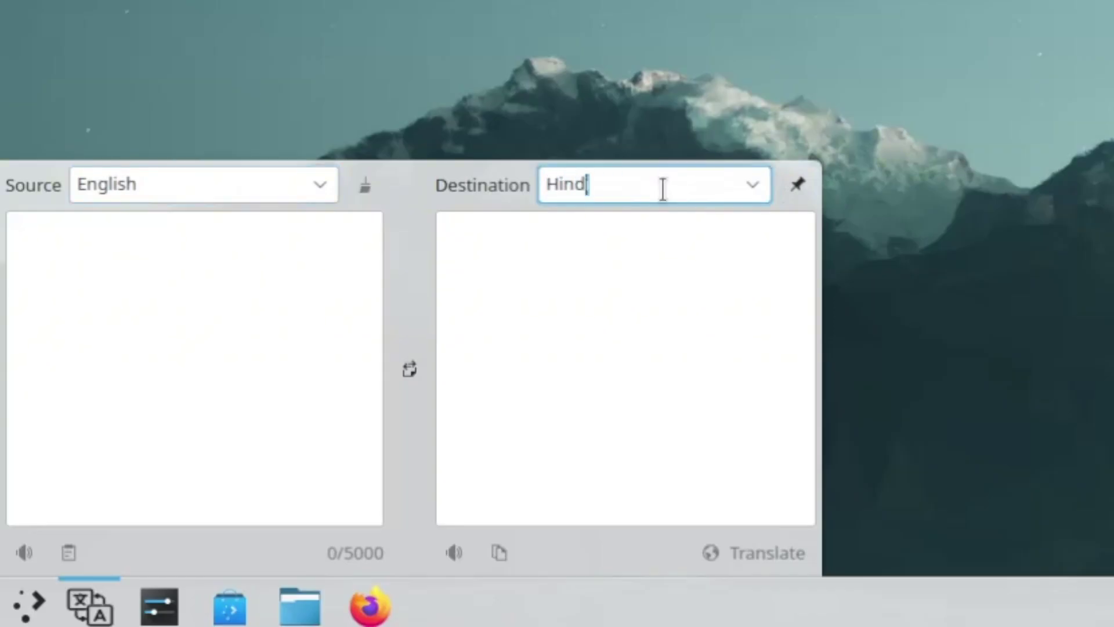
Translate 'Hello, how are you' into Hindi and inspect part of the result.
click(240, 289)
text(Hello, how are you)
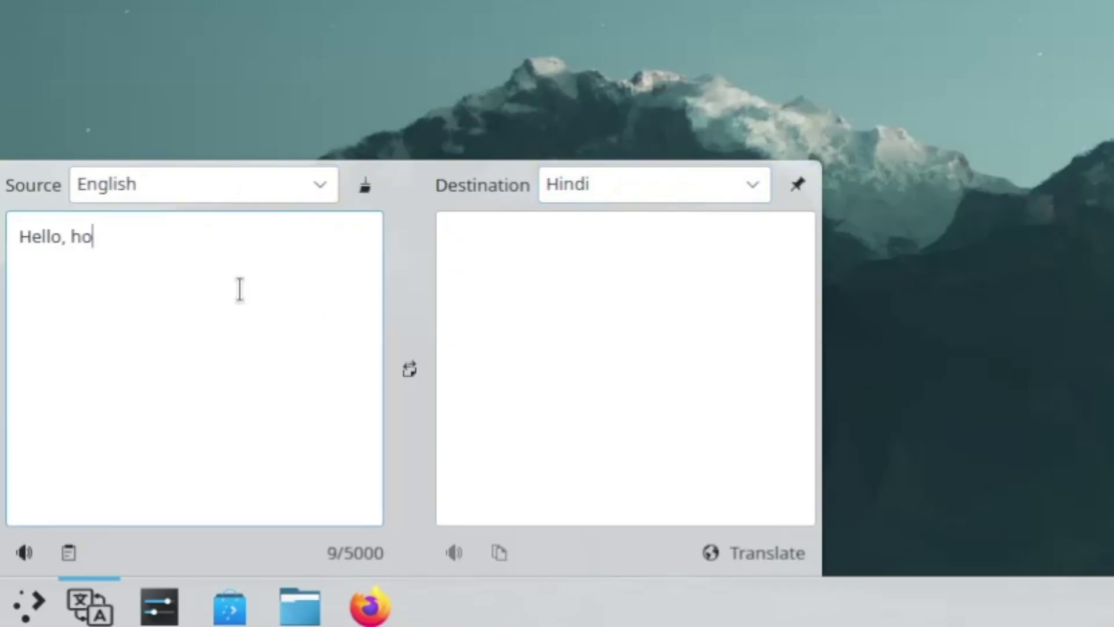
click(732, 557)
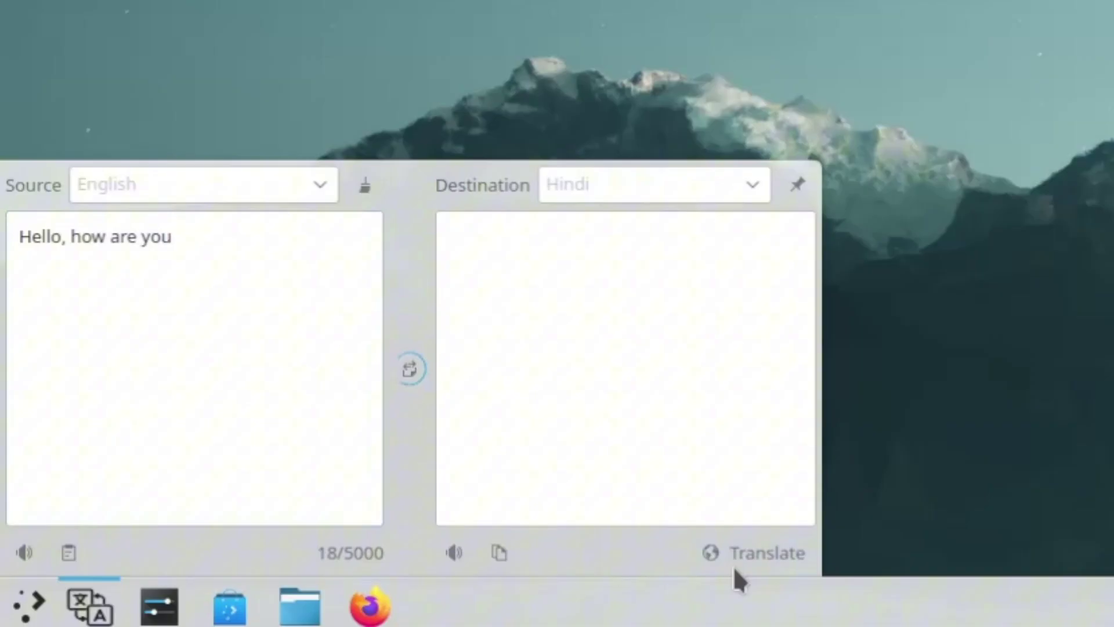
drag(616, 256, 464, 221)
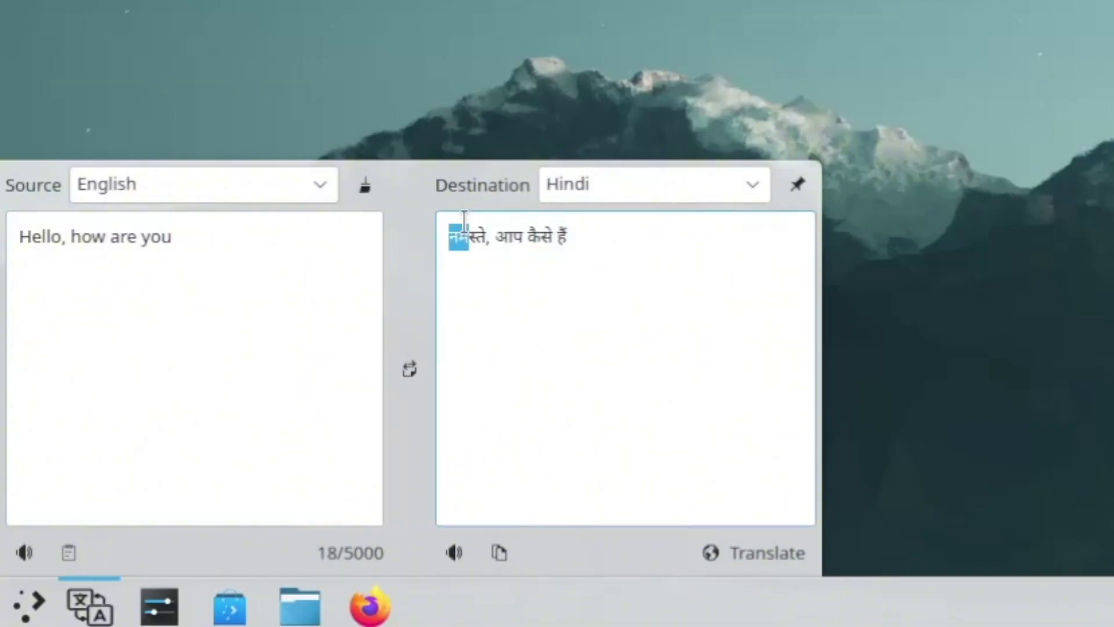
click(527, 227)
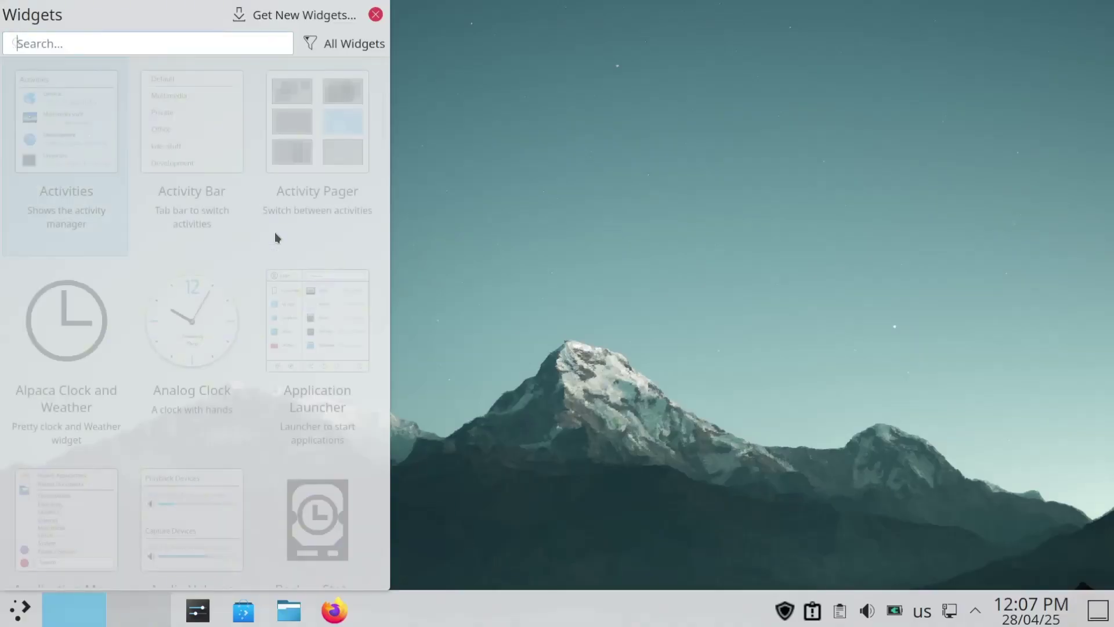
Search 'kde co', place KDE Connect on the panel's left end, and follow its F-Droid link.
text(kde co)
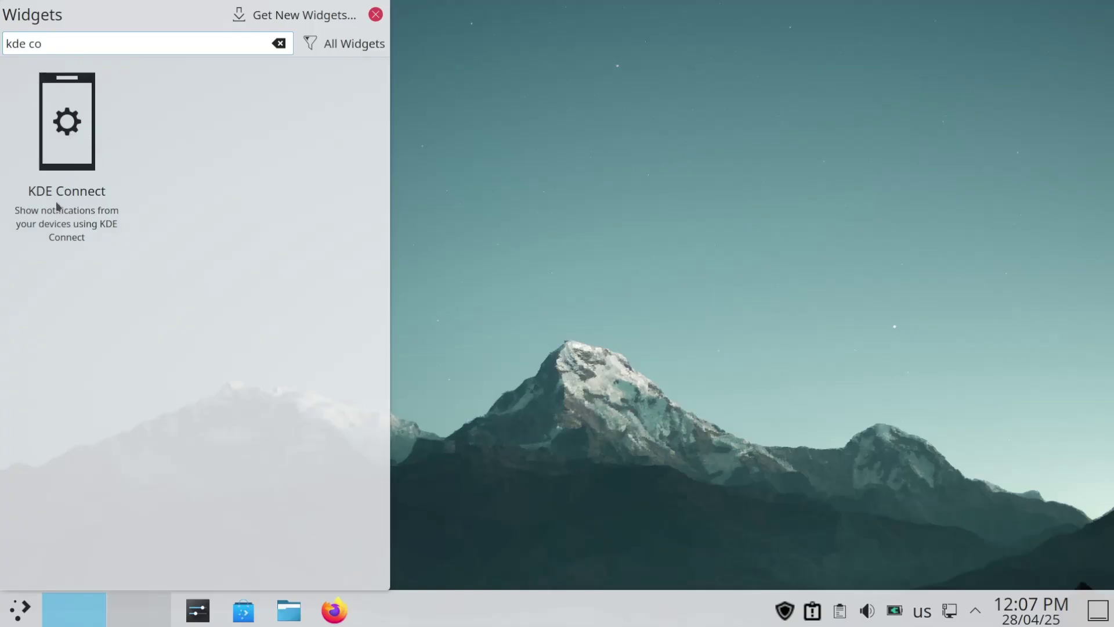
drag(58, 206, 58, 206)
mouse_move(3, 616)
mouse_down()
mouse_move(58, 455)
mouse_move(15, 610)
mouse_up()
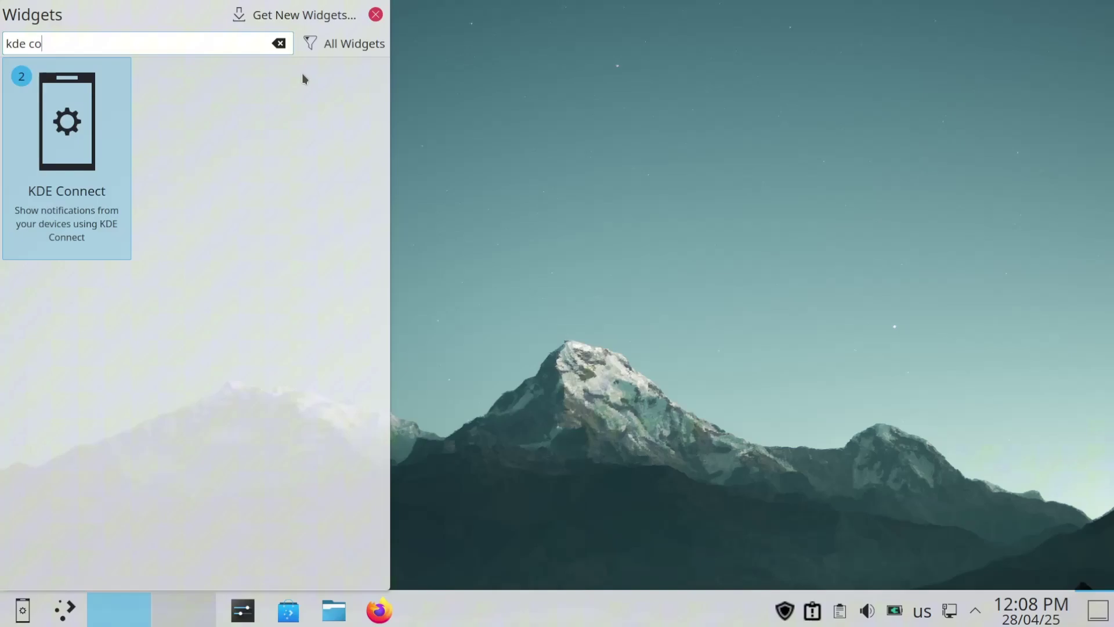
click(376, 15)
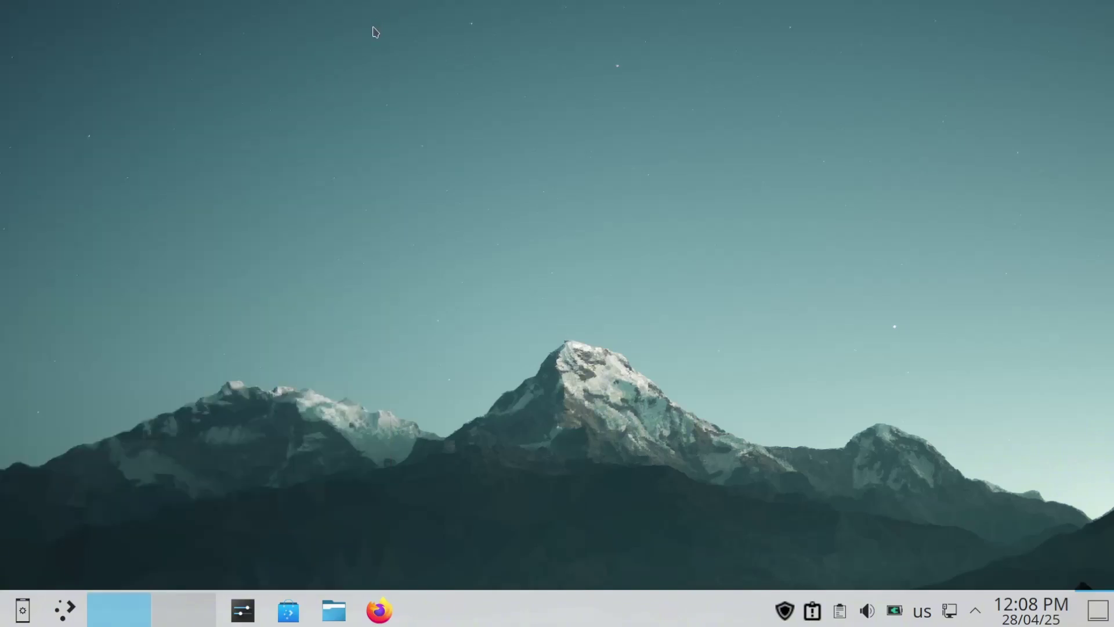
click(16, 620)
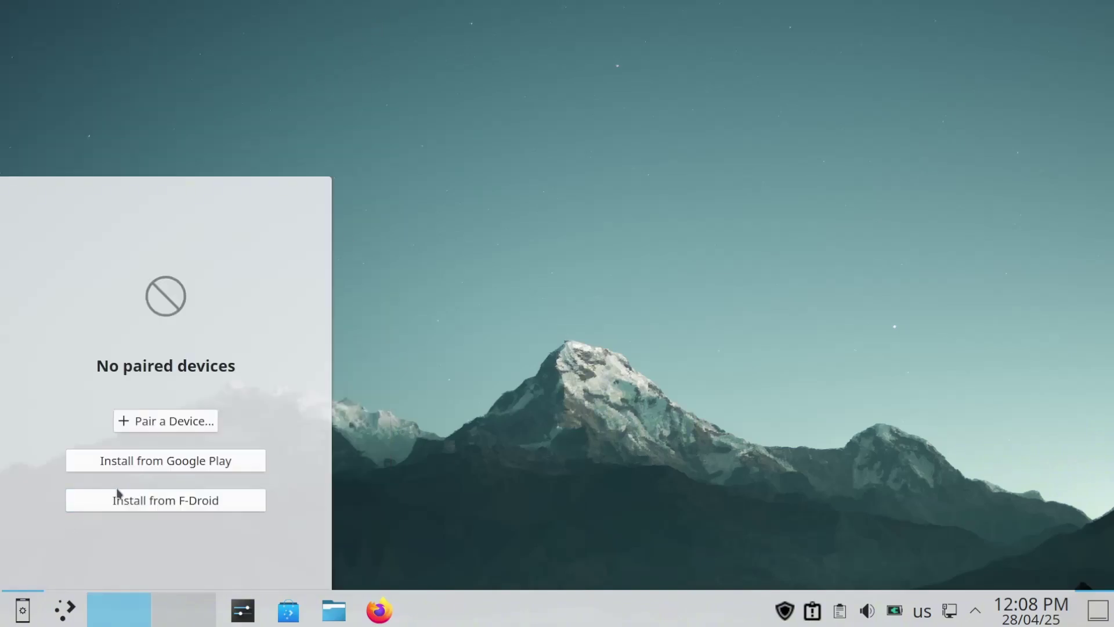
click(181, 500)
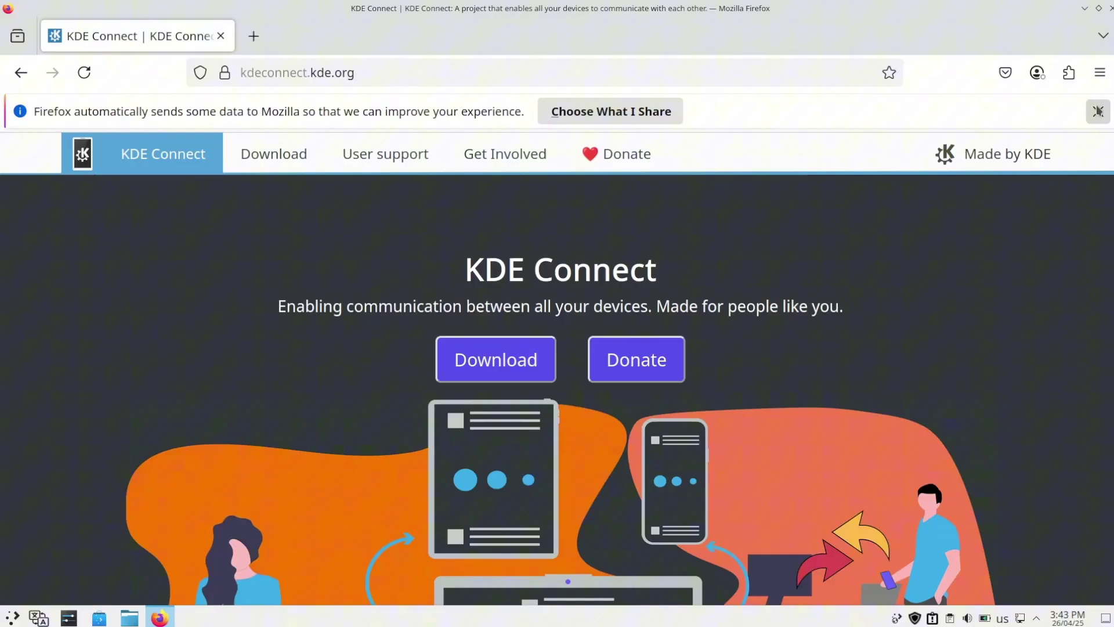
Dismiss Firefox's data-sharing notice and scroll kdeconnect.kde.org down to Browser Integration.
click(1098, 111)
scroll(947, 238, down, 6)
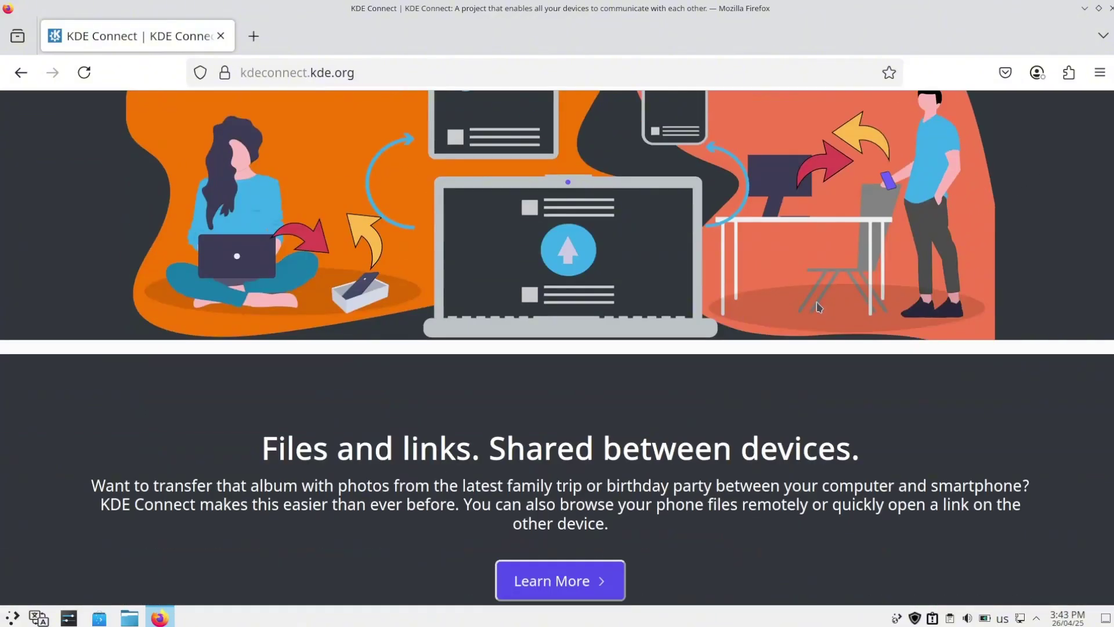
scroll(818, 306, down, 4)
scroll(818, 306, down, 8)
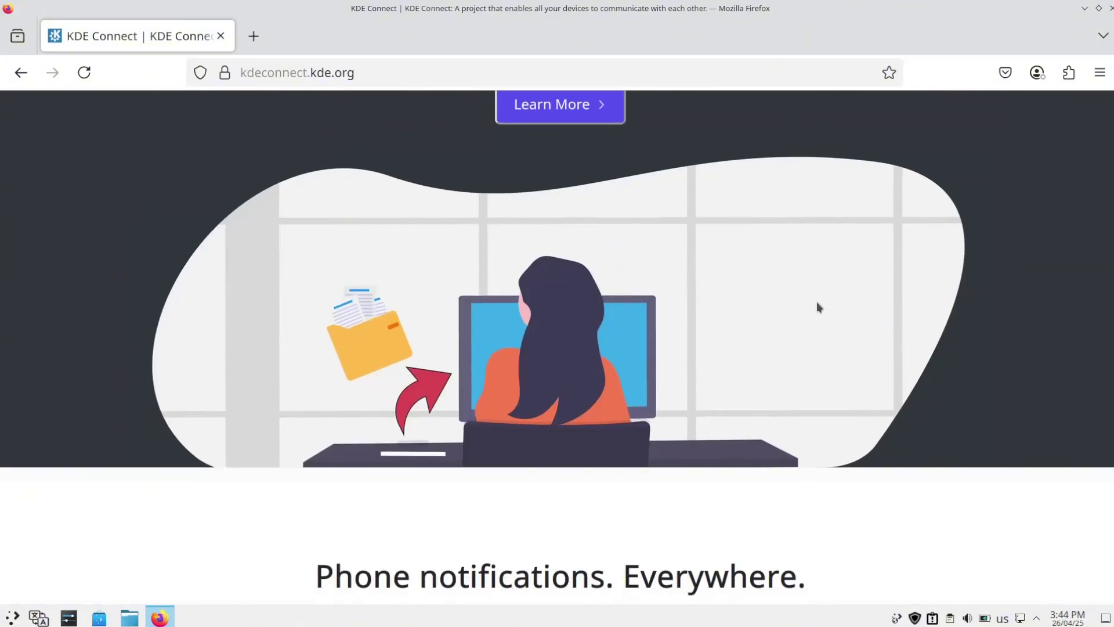
scroll(818, 306, down, 13)
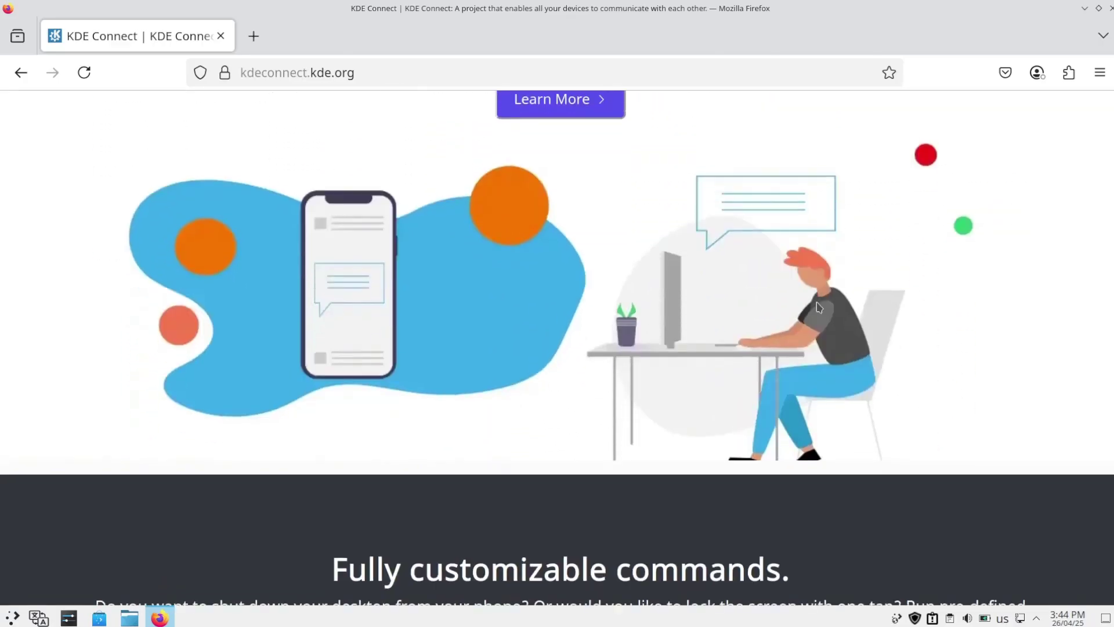
scroll(818, 306, down, 12)
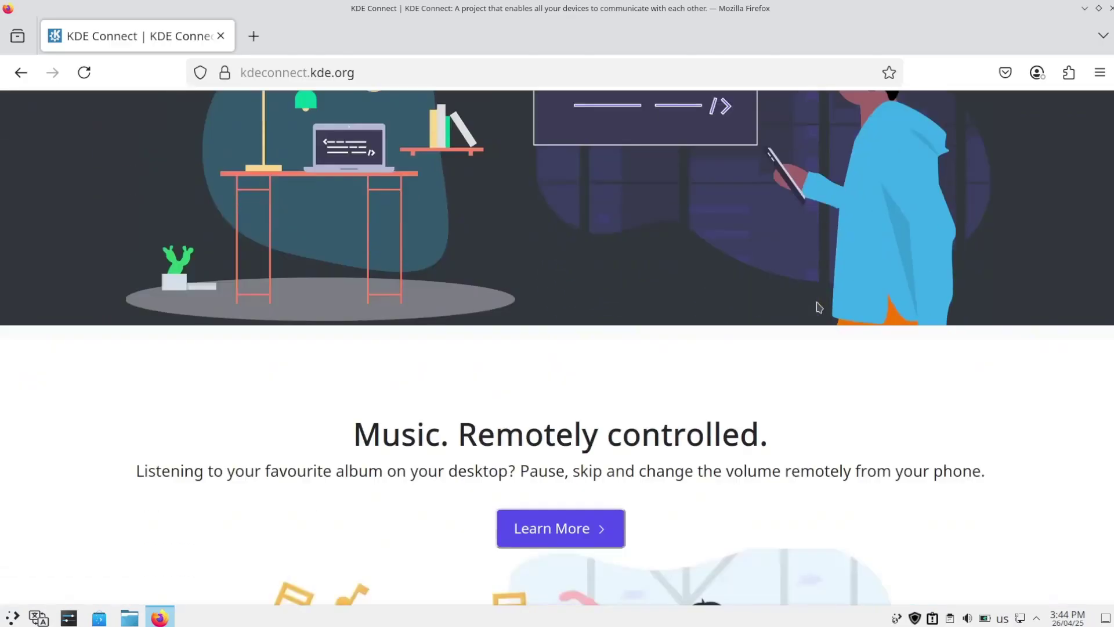
scroll(818, 306, down, 6)
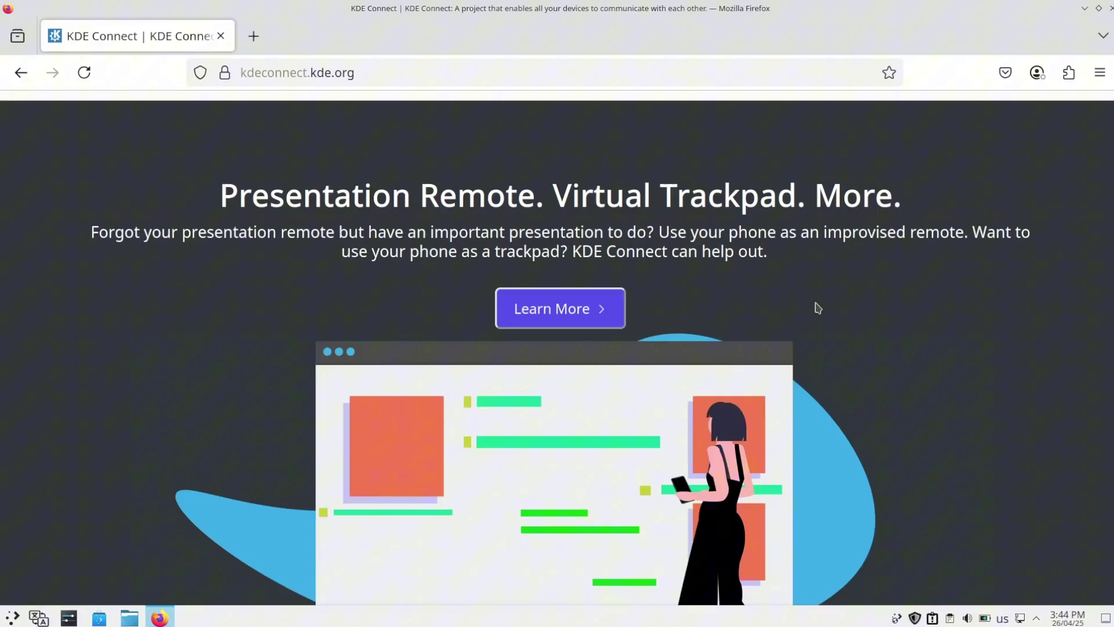
scroll(816, 308, down, 8)
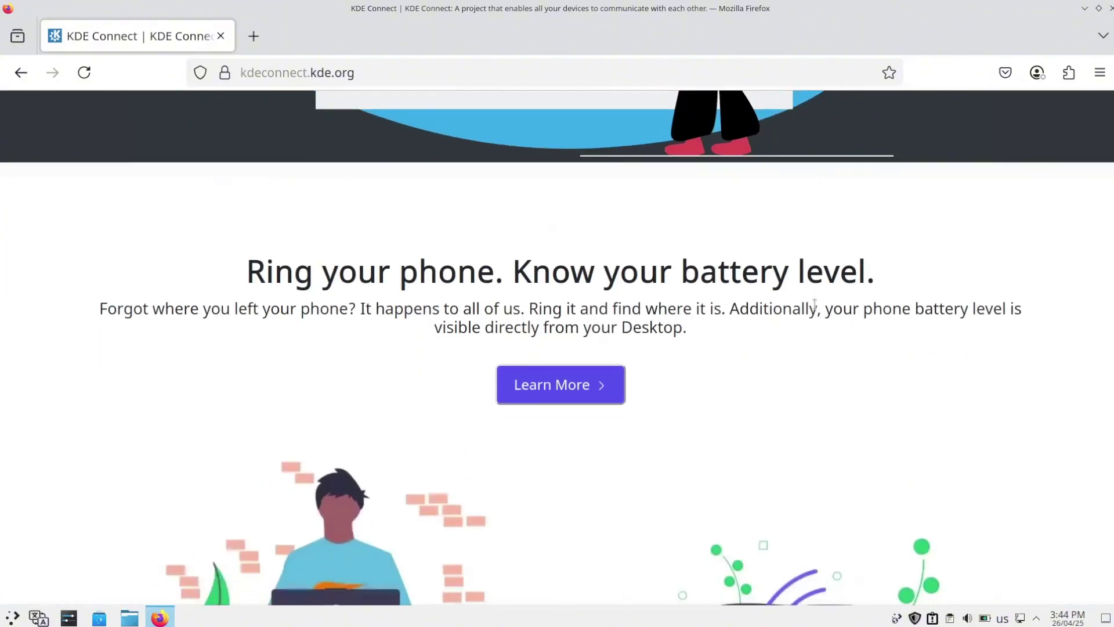
scroll(814, 302, down, 12)
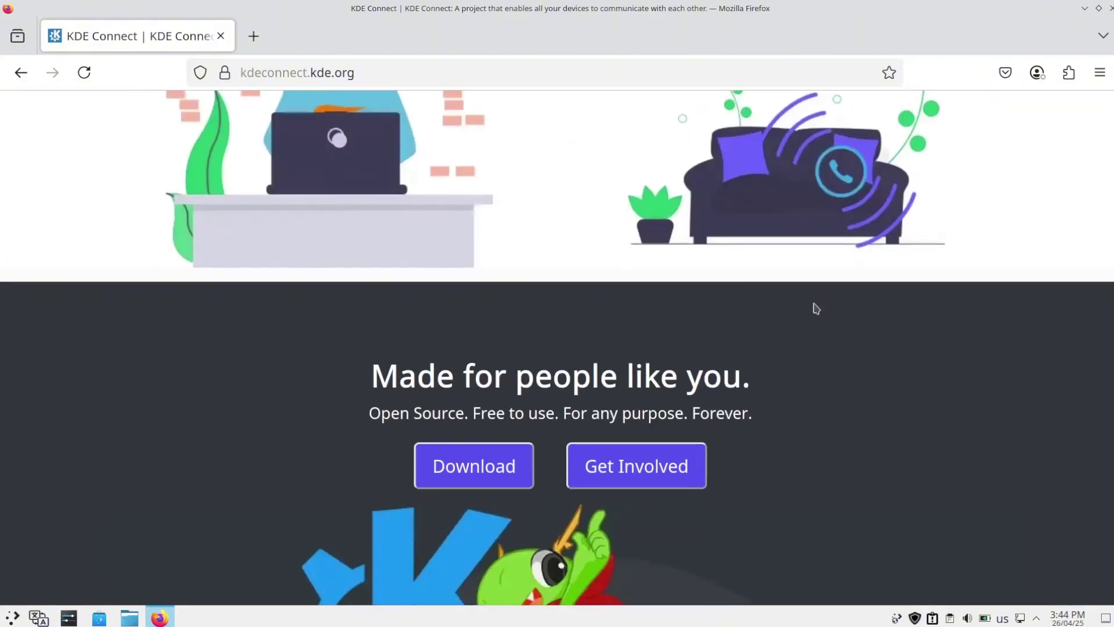
scroll(812, 308, down, 8)
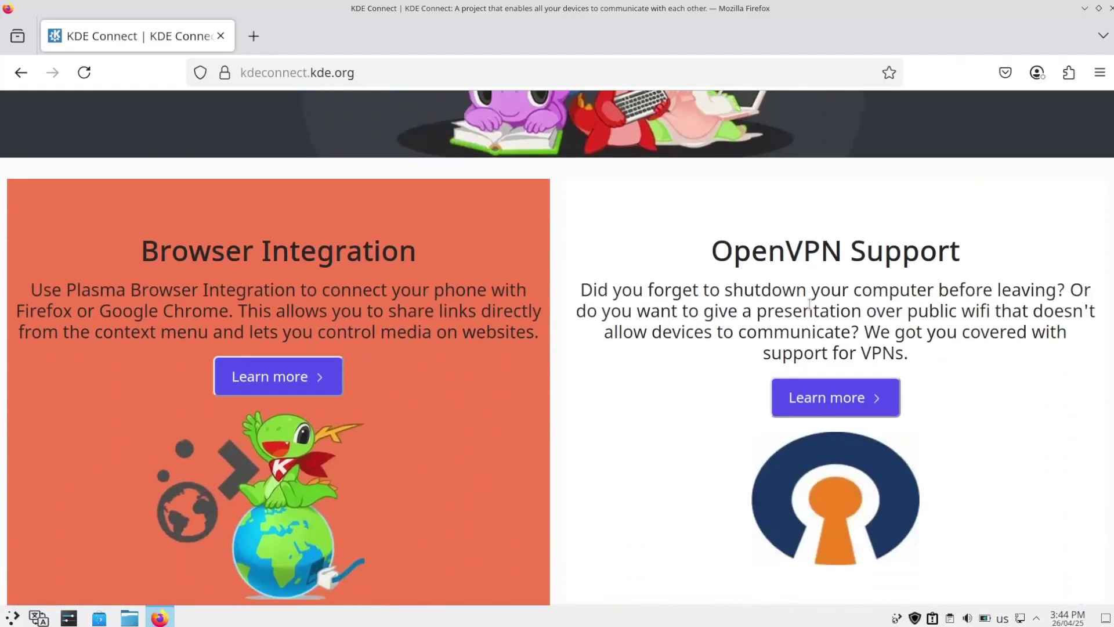
scroll(810, 305, down, 2)
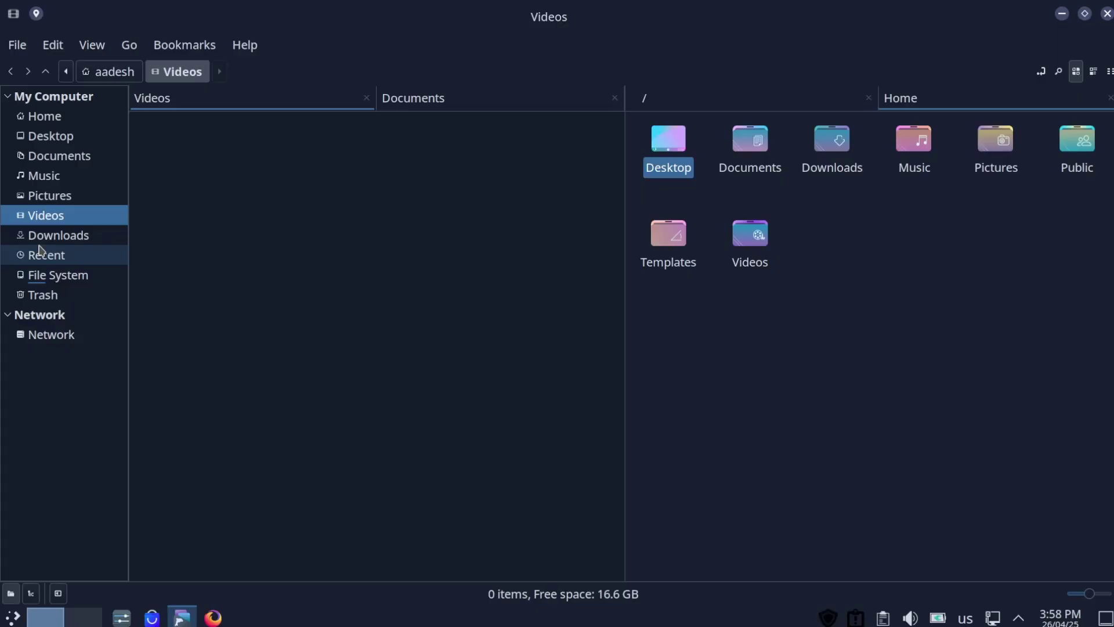
Browse Recent and Downloads, show Documents in the left pane, and activate the right Home pane.
click(39, 254)
click(72, 243)
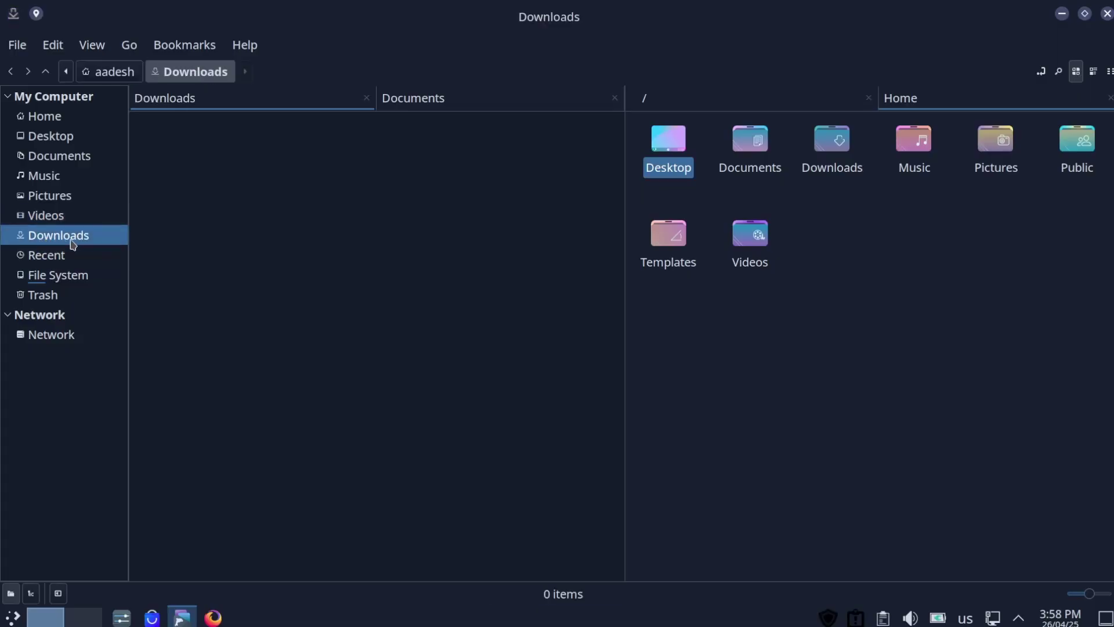
click(445, 93)
click(824, 322)
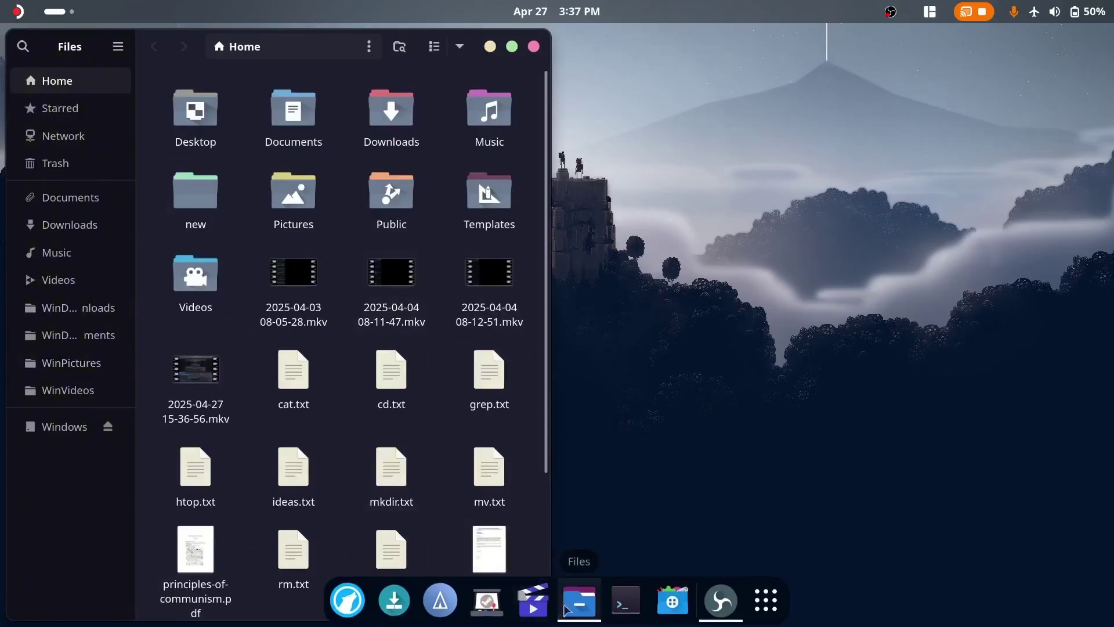
Open a second Files window from the dock and tile it on the right half.
right_click(565, 610)
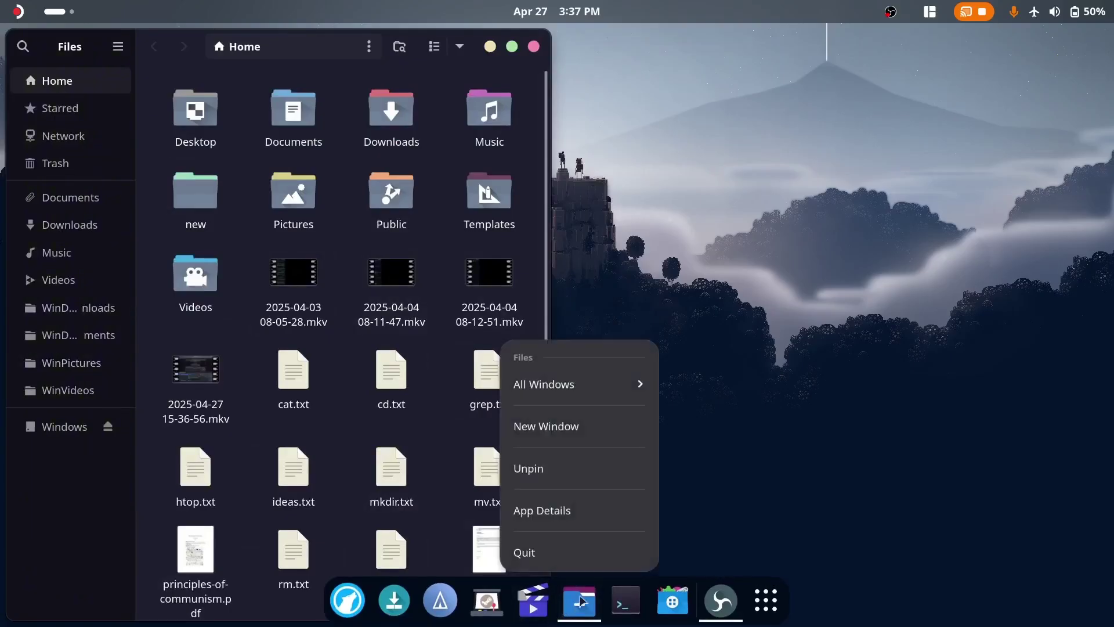
click(562, 428)
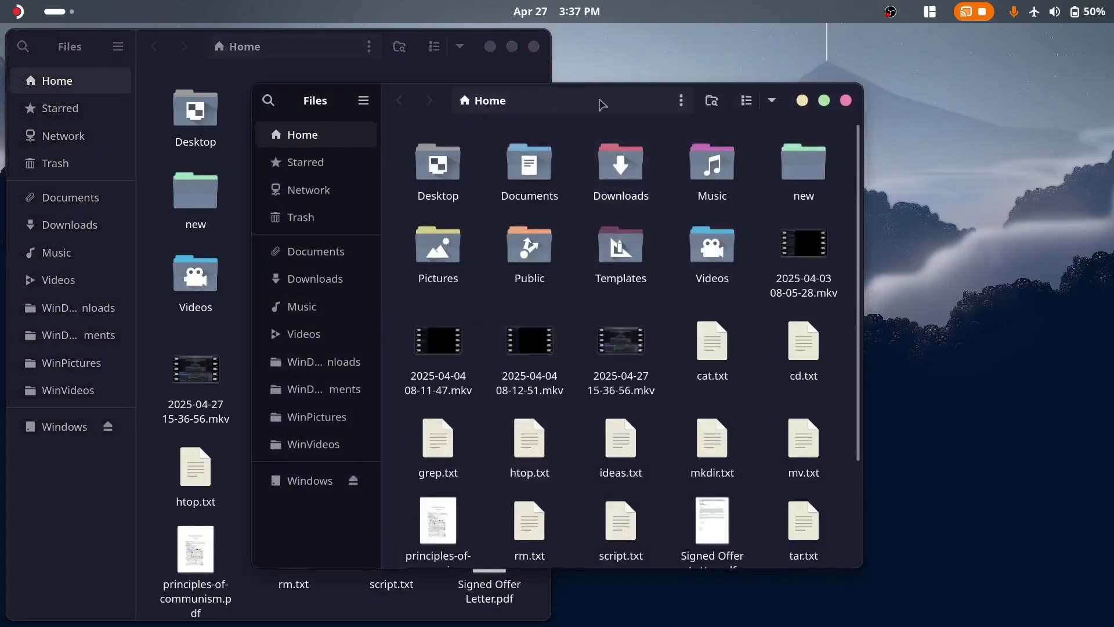
drag(600, 110, 1072, 302)
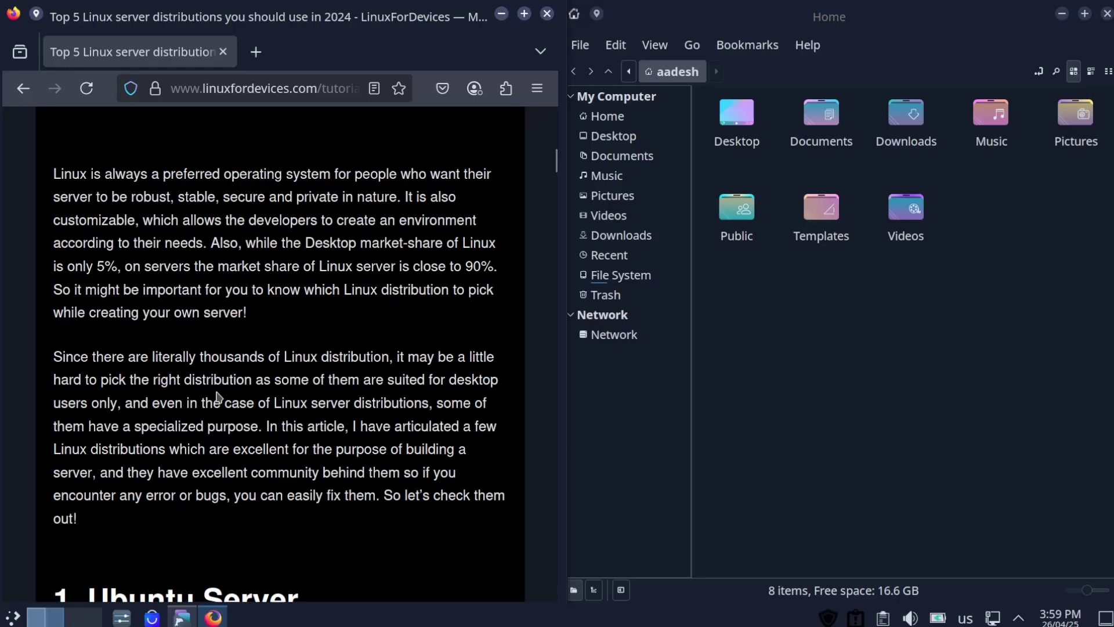
Save the article's first paragraph as dropped text.txt and a page image into Home.
drag(248, 312, 53, 173)
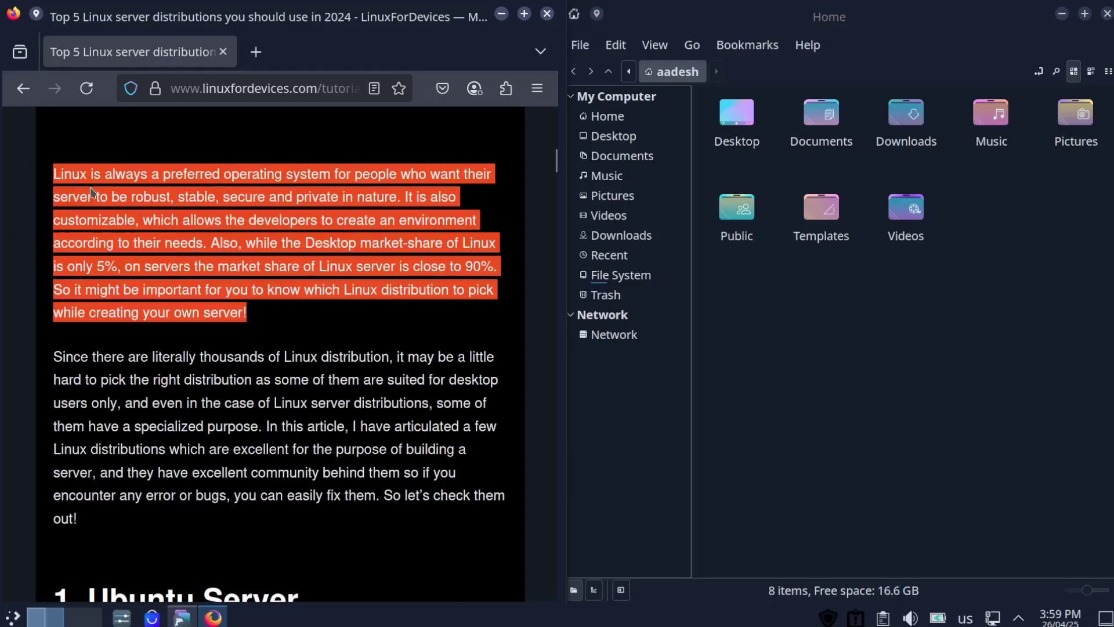
drag(368, 267, 873, 348)
drag(944, 329, 938, 331)
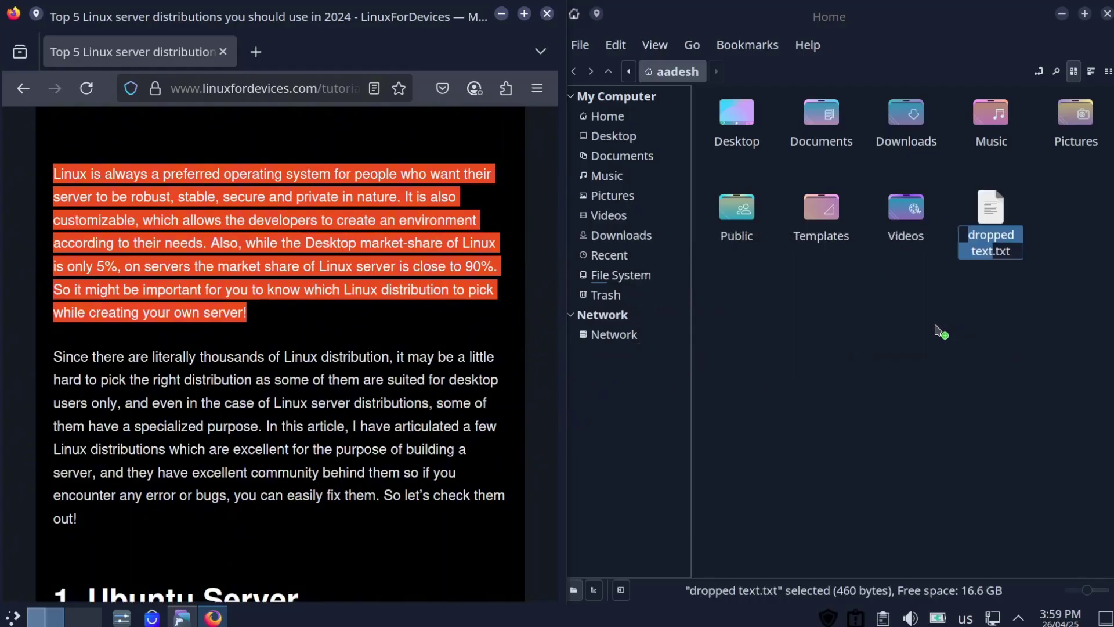
drag(864, 427, 900, 341)
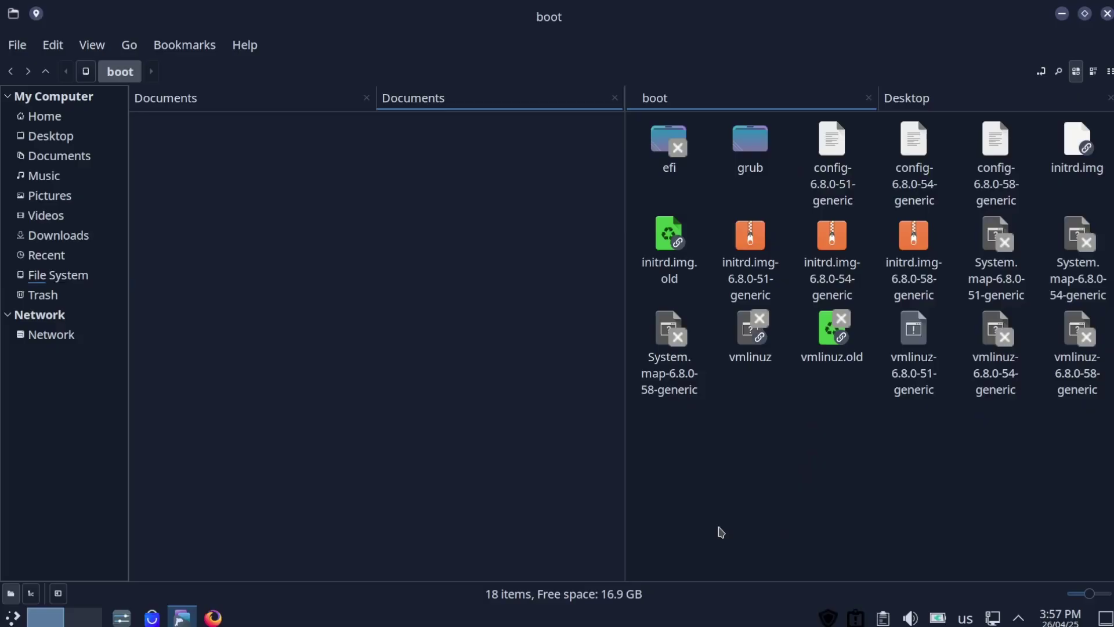
Copy the 15 selected boot files and bring up the Paste option in the empty Documents pane.
drag(717, 528, 1108, 129)
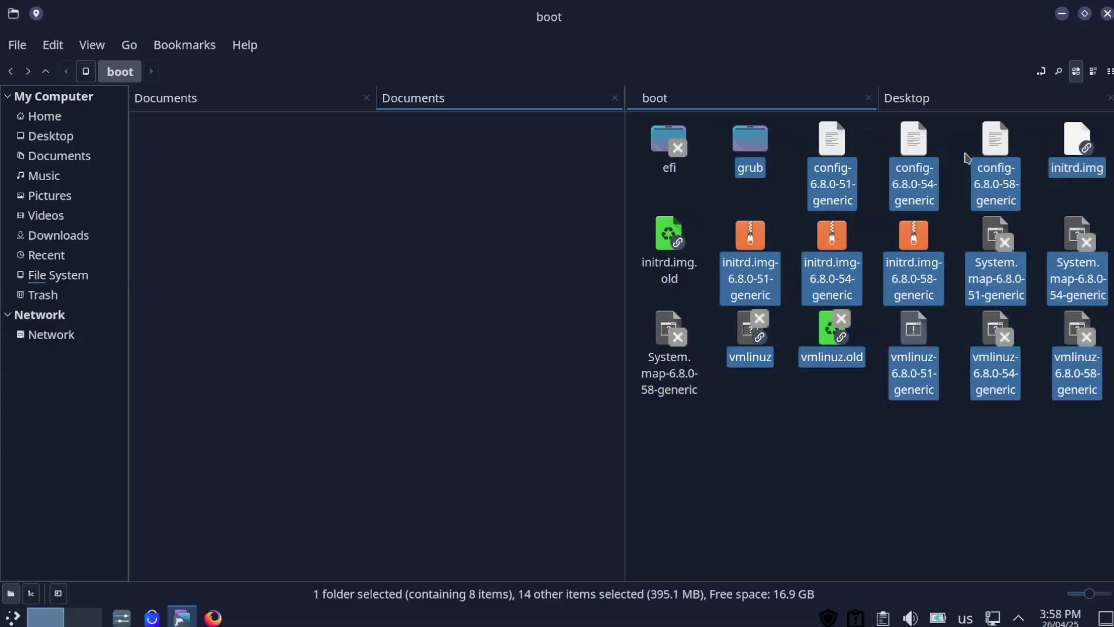
right_click(931, 158)
click(945, 218)
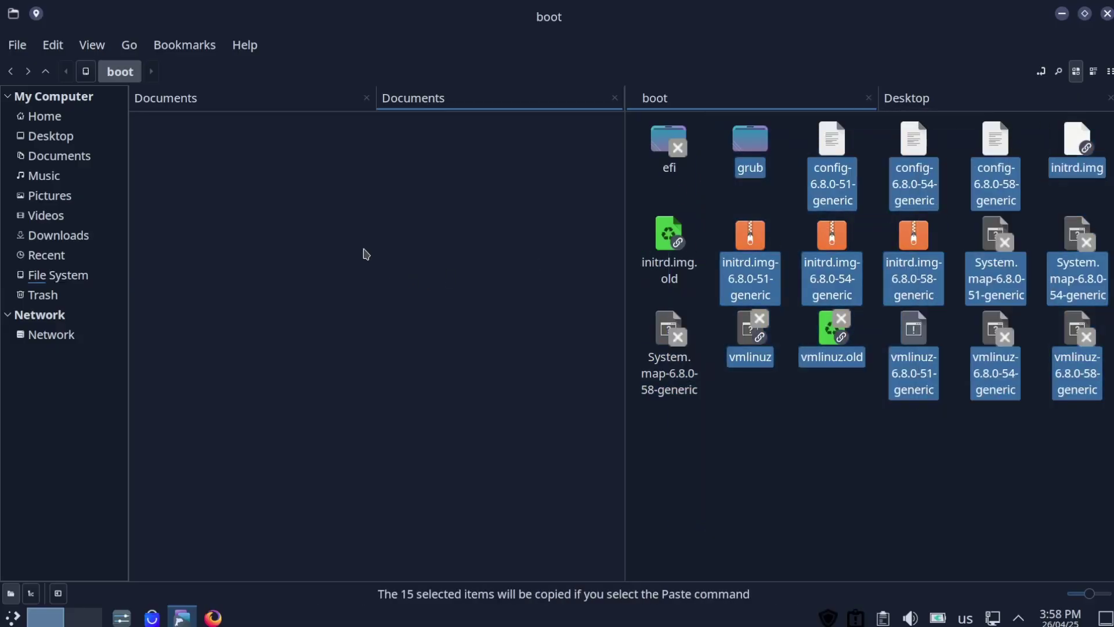
click(227, 112)
right_click(237, 220)
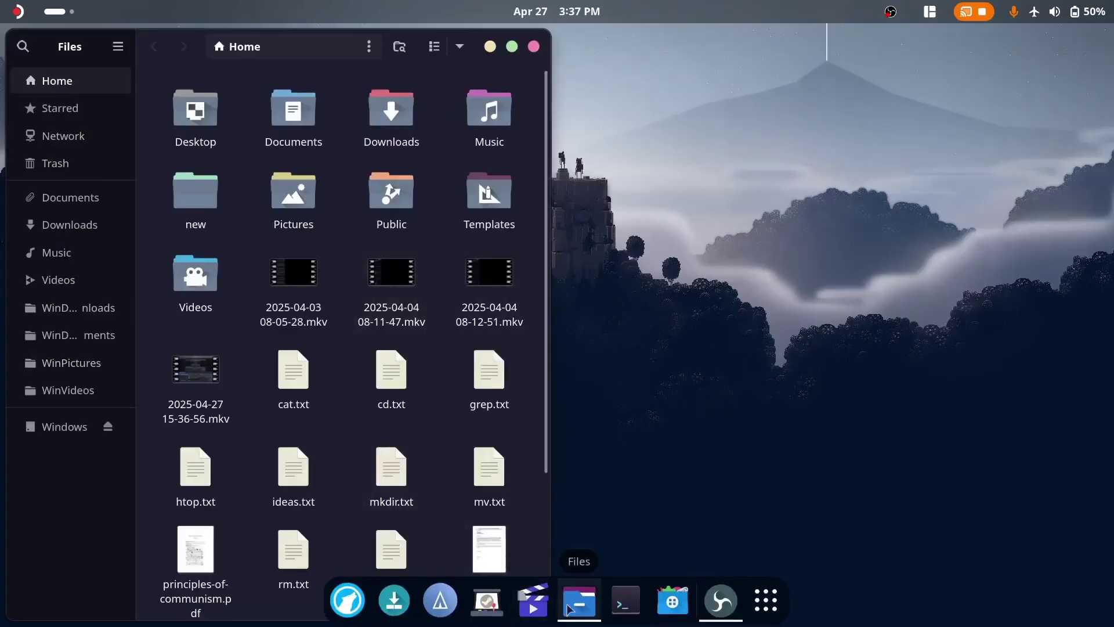
Open a second Files window and tile it on the right half of the screen.
right_click(581, 600)
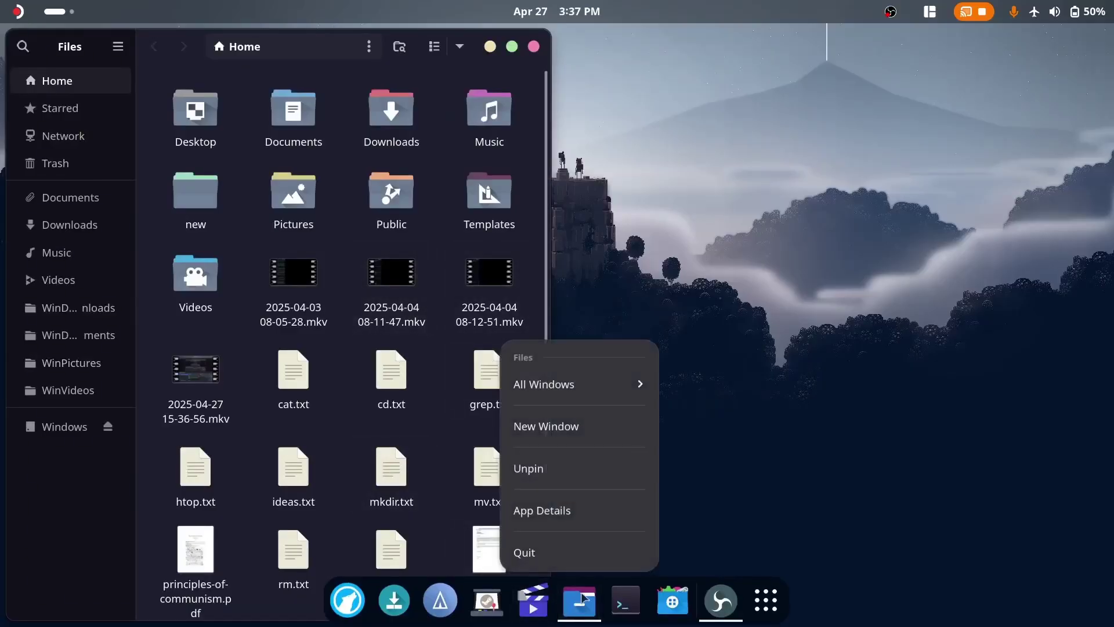
click(559, 427)
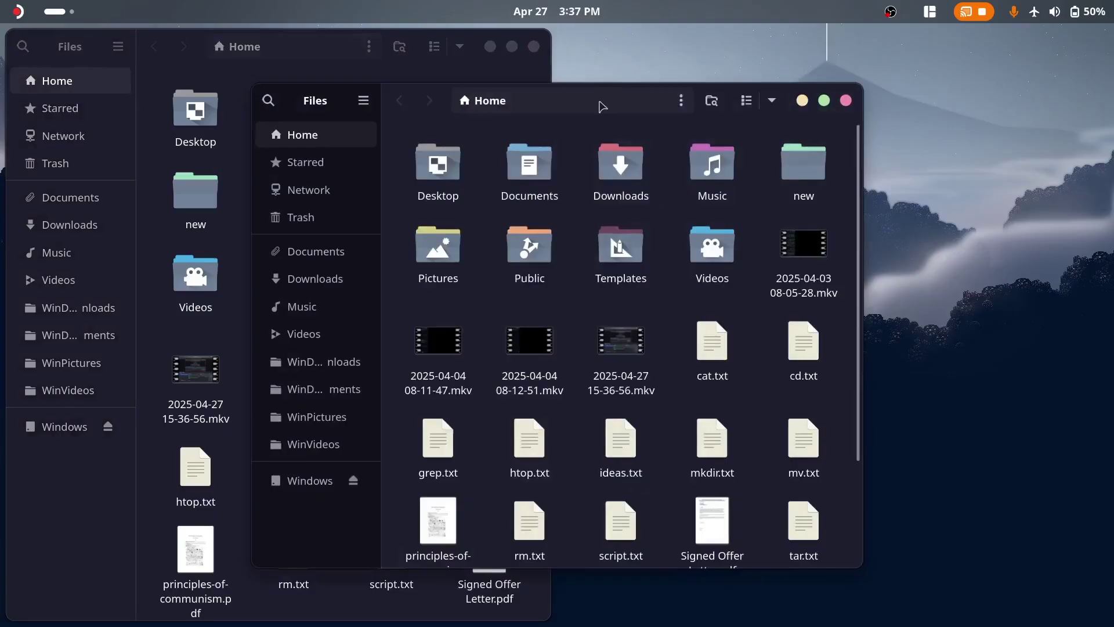
drag(602, 106, 1111, 303)
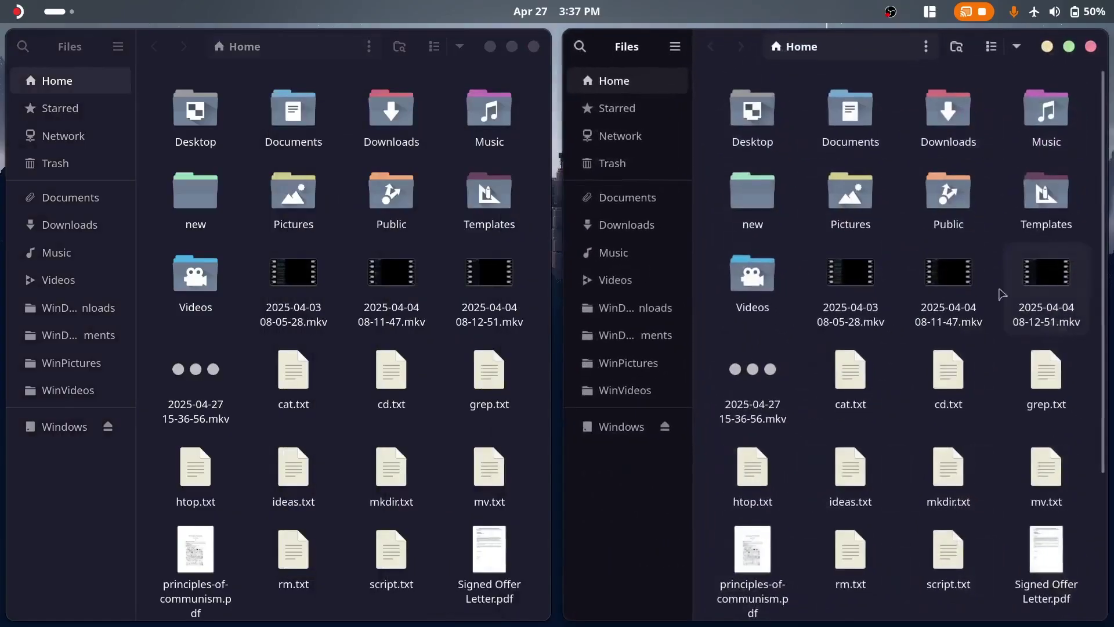
Bring up the Videos folder's context menu in the left Files window, then dismiss it.
click(429, 153)
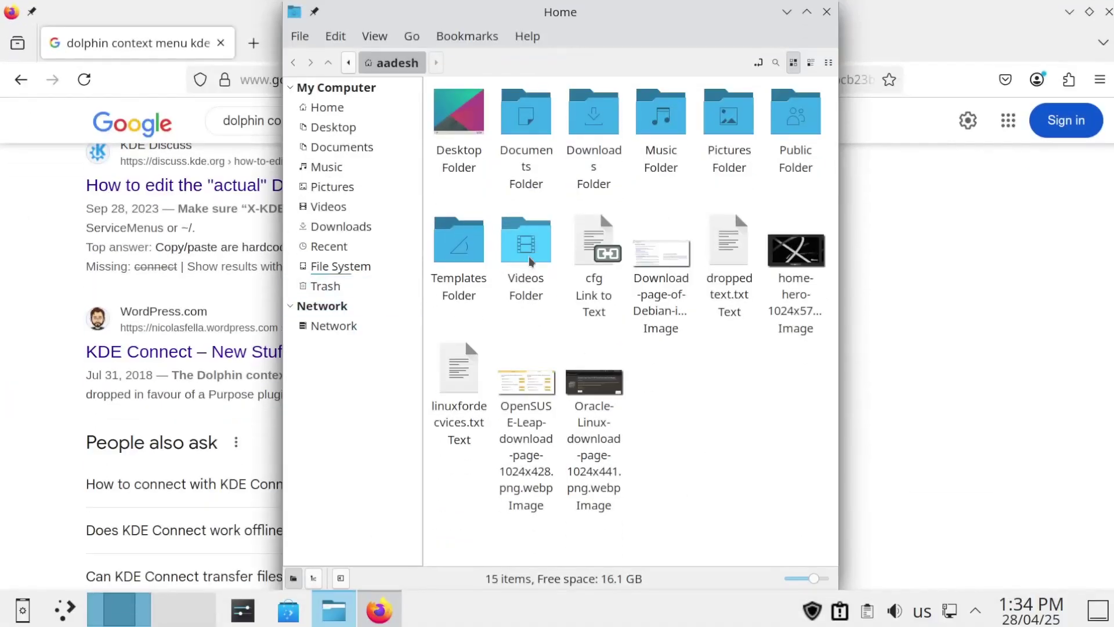
right_click(530, 260)
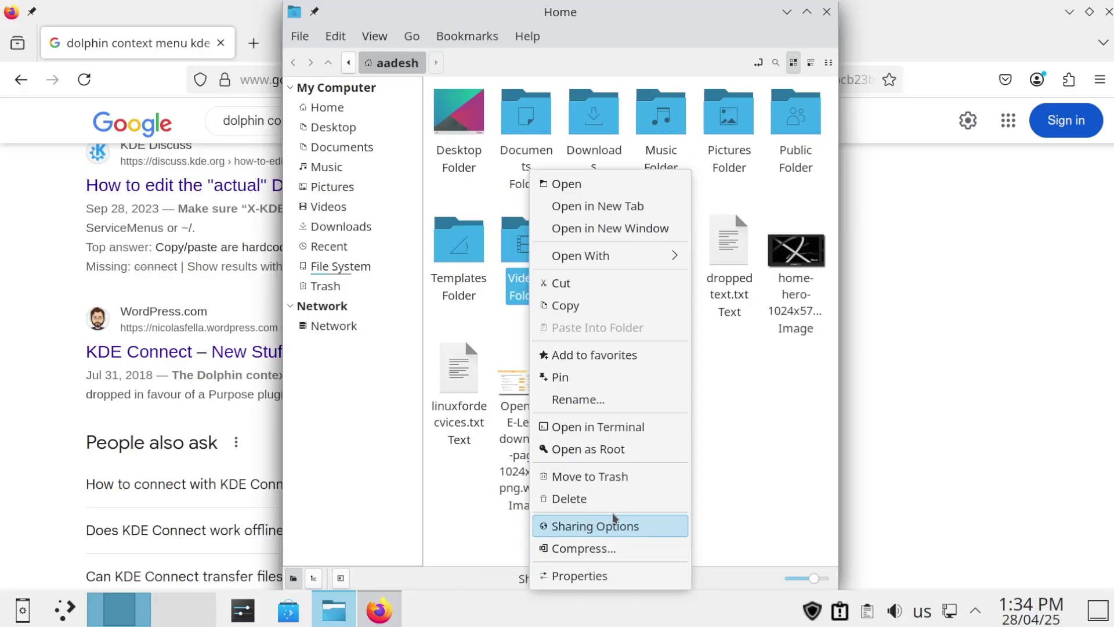
click(732, 469)
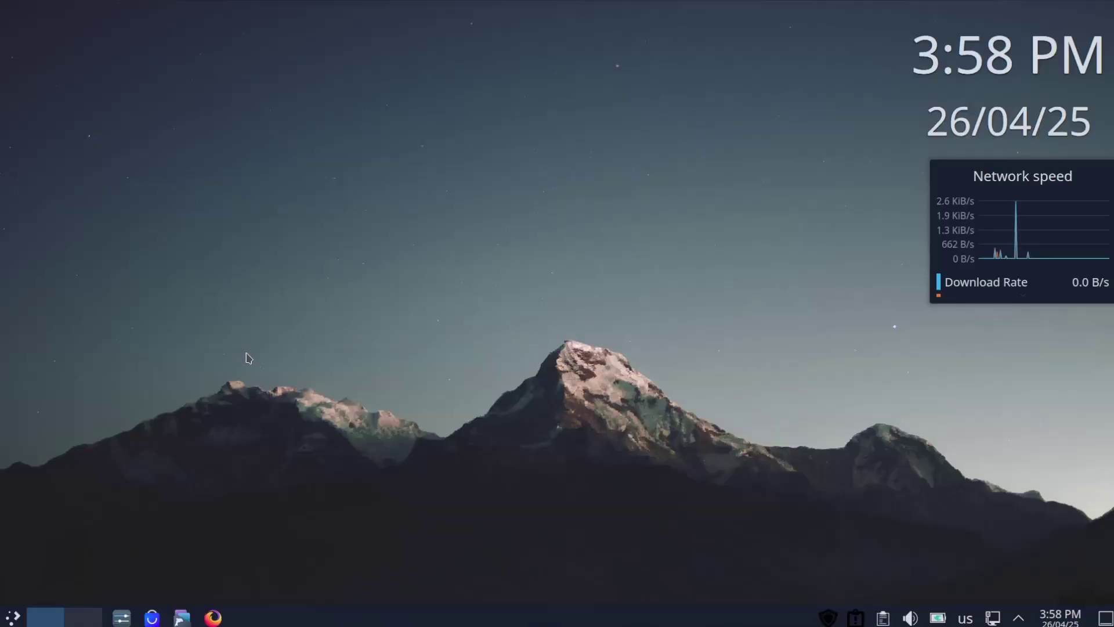
Move the Dolphin Home window aside and browse the panel's available widgets.
click(182, 617)
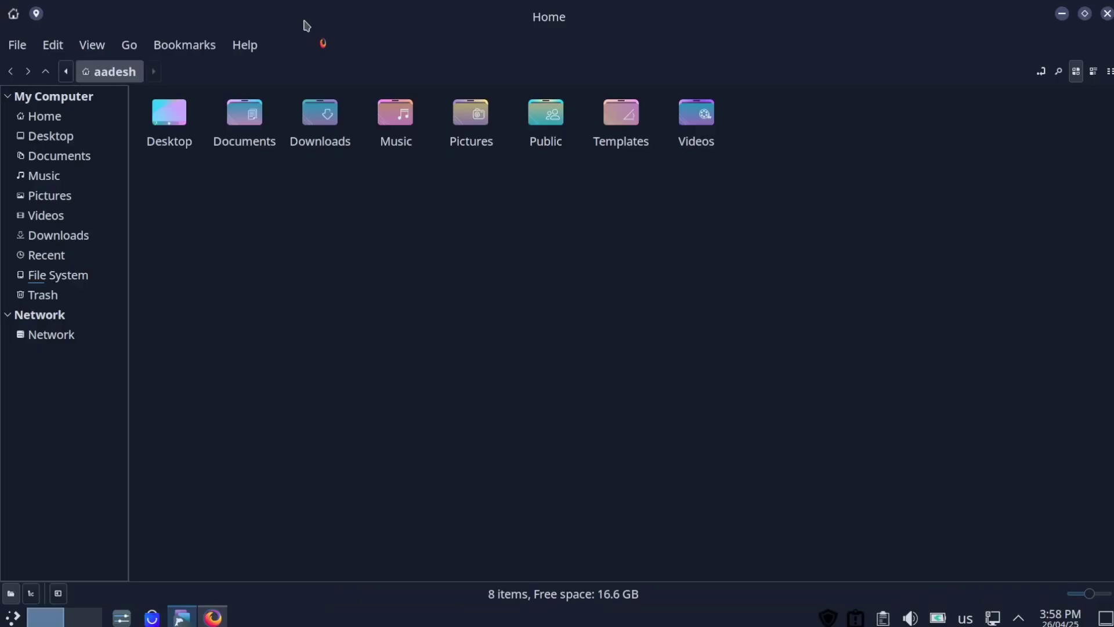
drag(304, 25, 1111, 163)
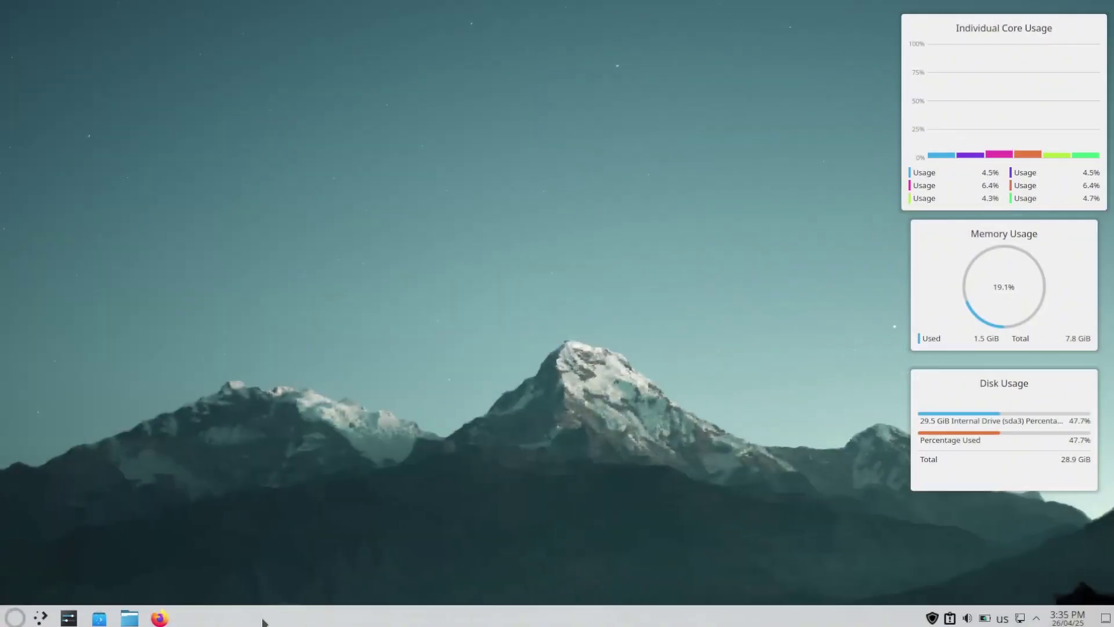
right_click(268, 617)
click(301, 579)
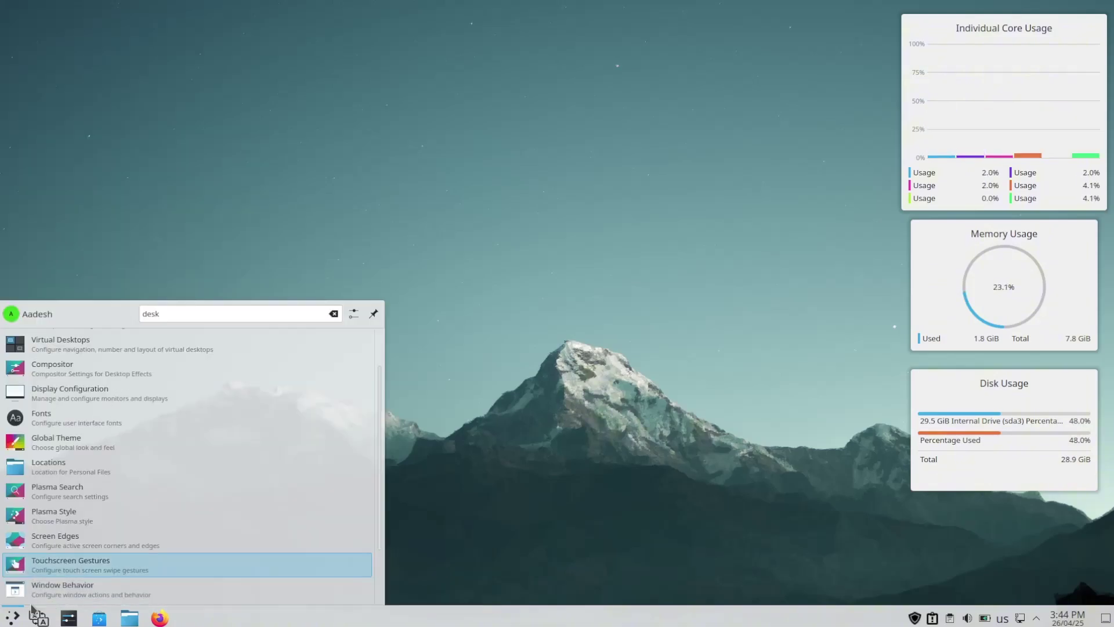
Apply the Breeze Dark global theme including its desktop and window layout.
key(Up)
key(Up)
key(Up)
key(Up)
key(Up)
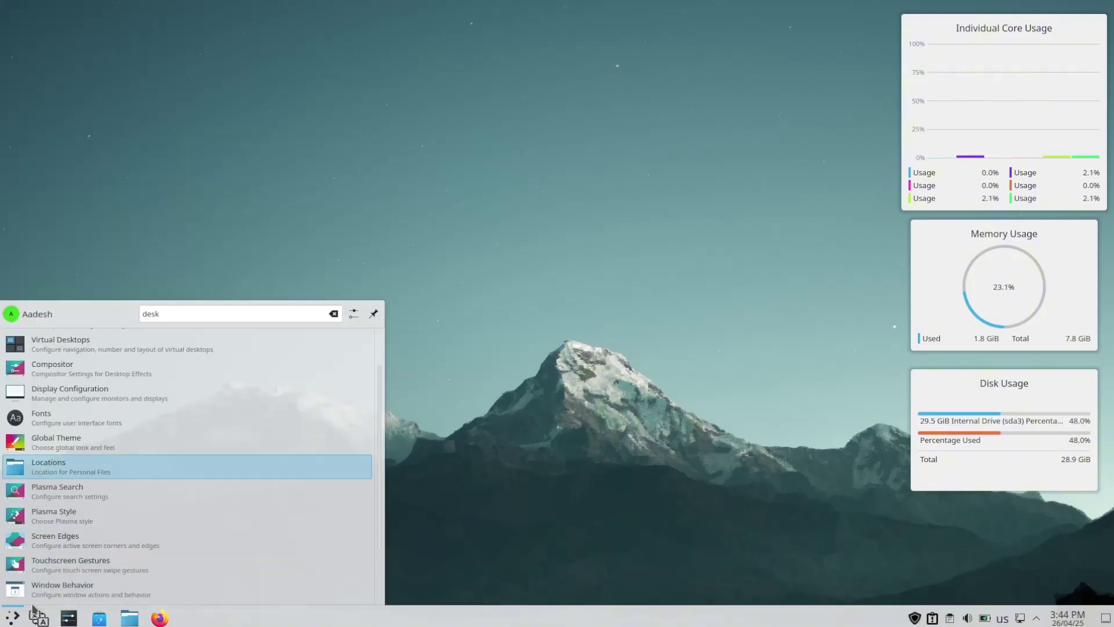
key(Return)
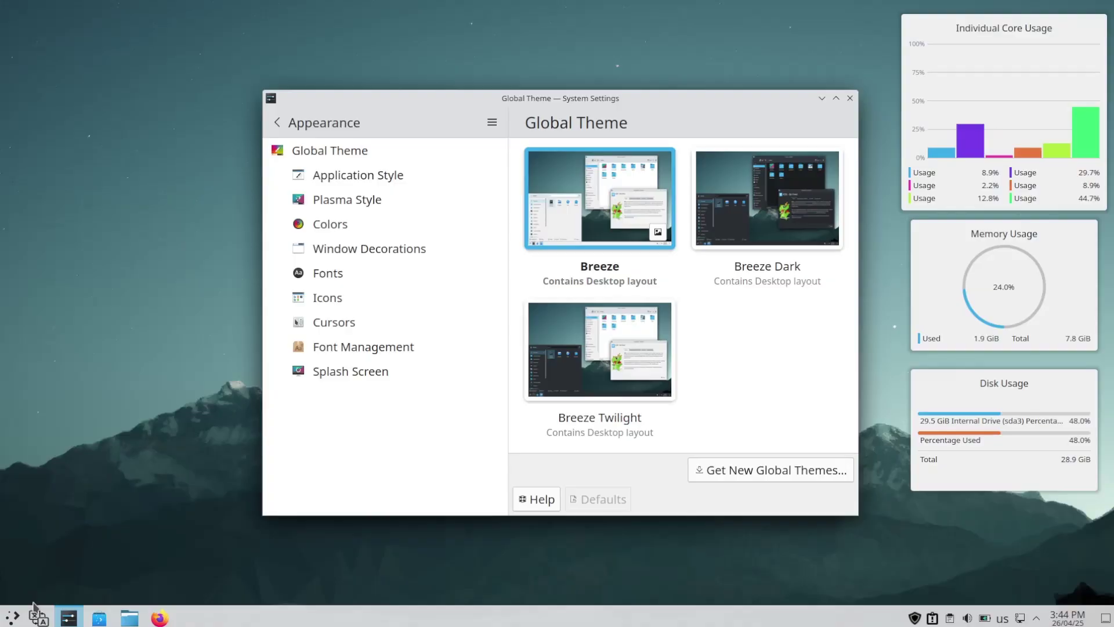
click(779, 228)
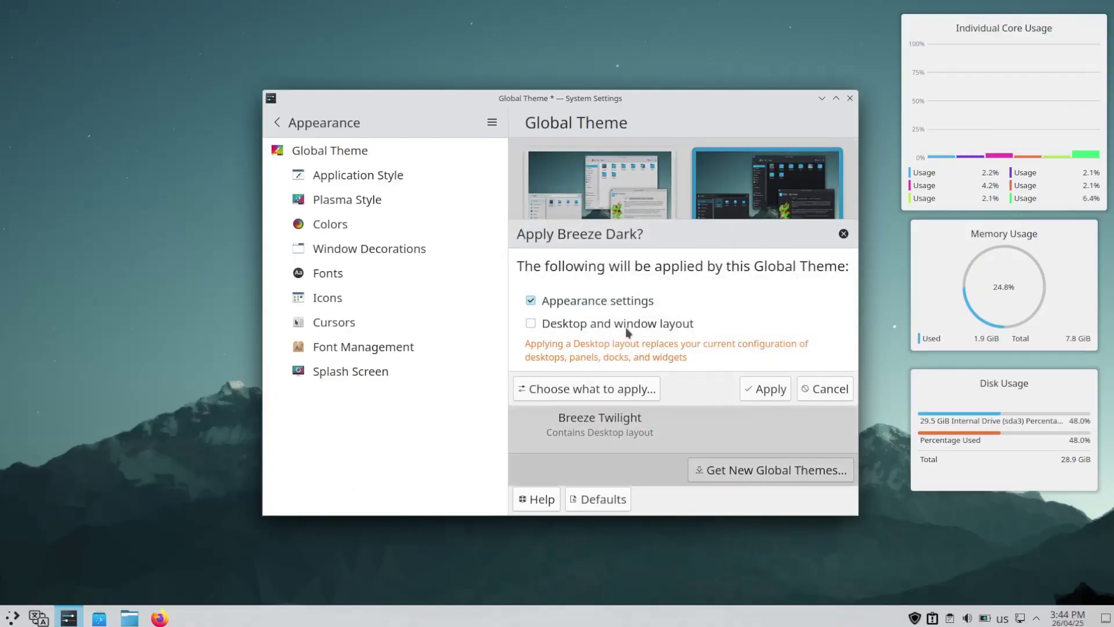
click(629, 325)
click(768, 390)
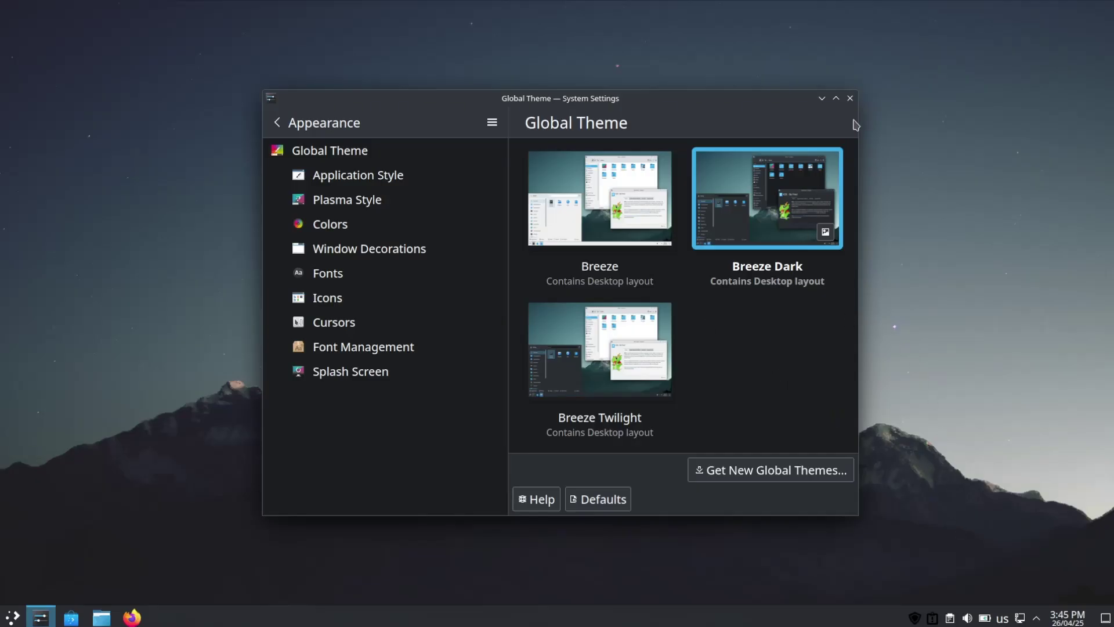
Close the theme settings, then open and dismiss the panel's options menu.
click(850, 98)
right_click(225, 612)
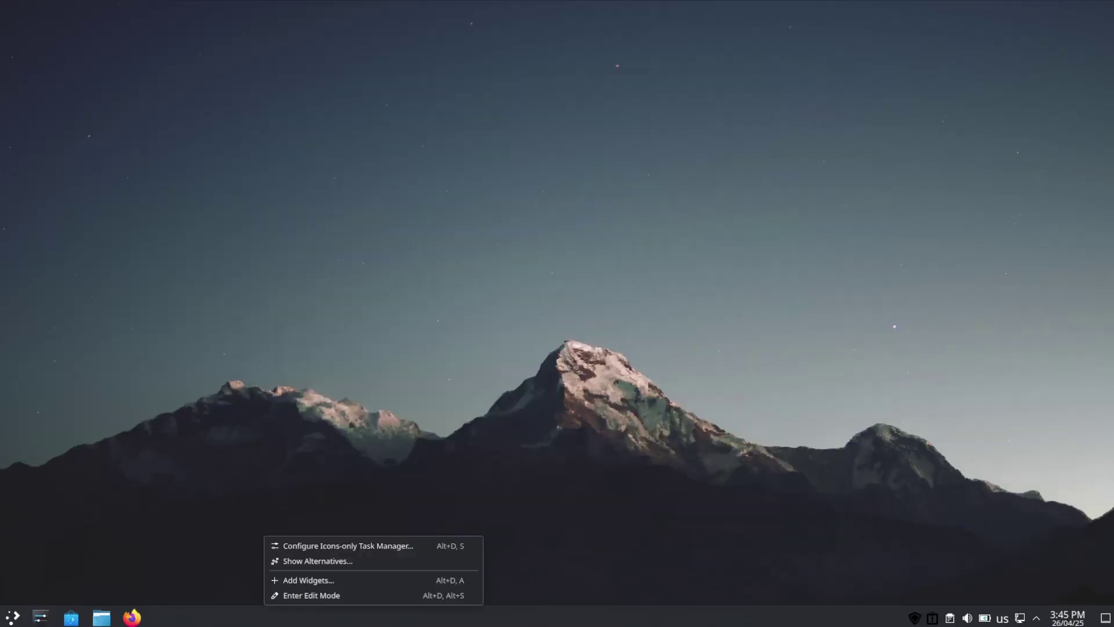
click(253, 619)
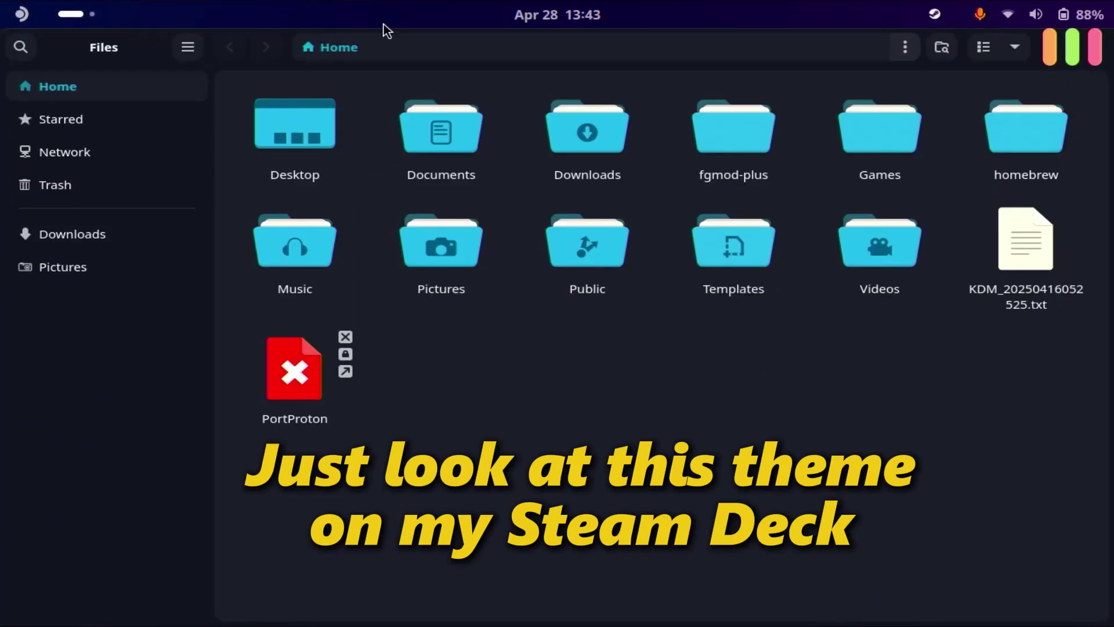
Drag the Files header bar down so the Home window floats and the dock shows.
drag(725, 52, 666, 102)
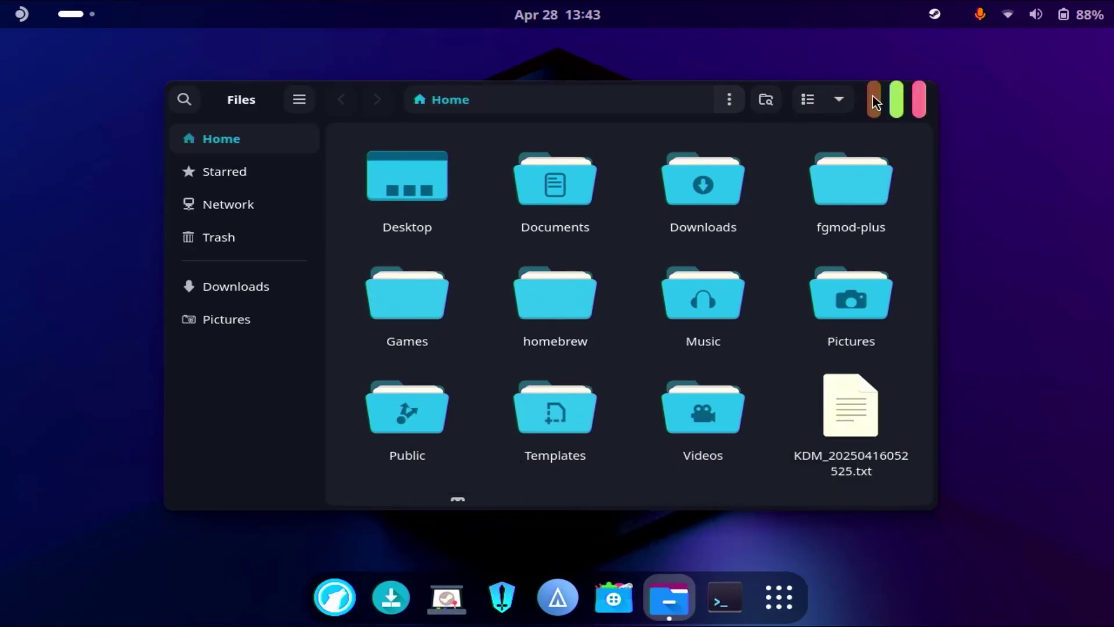